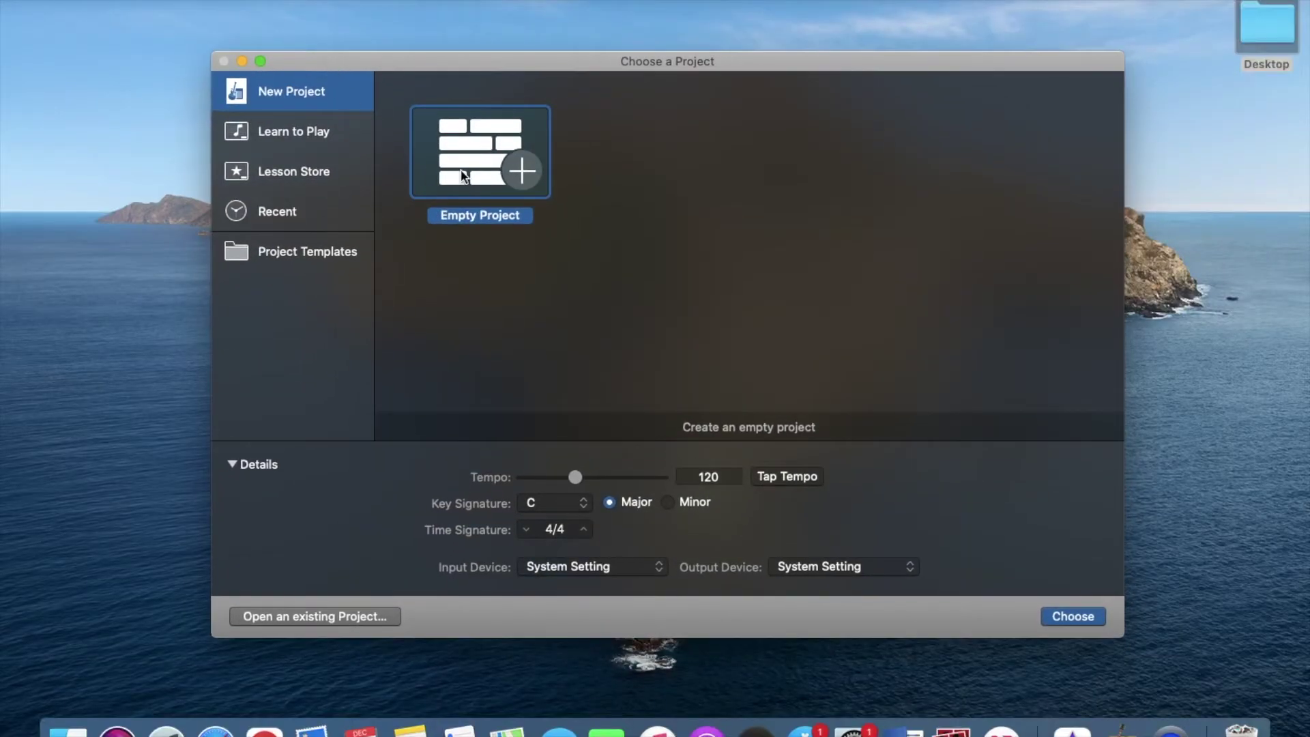
# - Create an empty project with one microphone Audio track, Audio 1
pyautogui.doubleClick(461, 175)
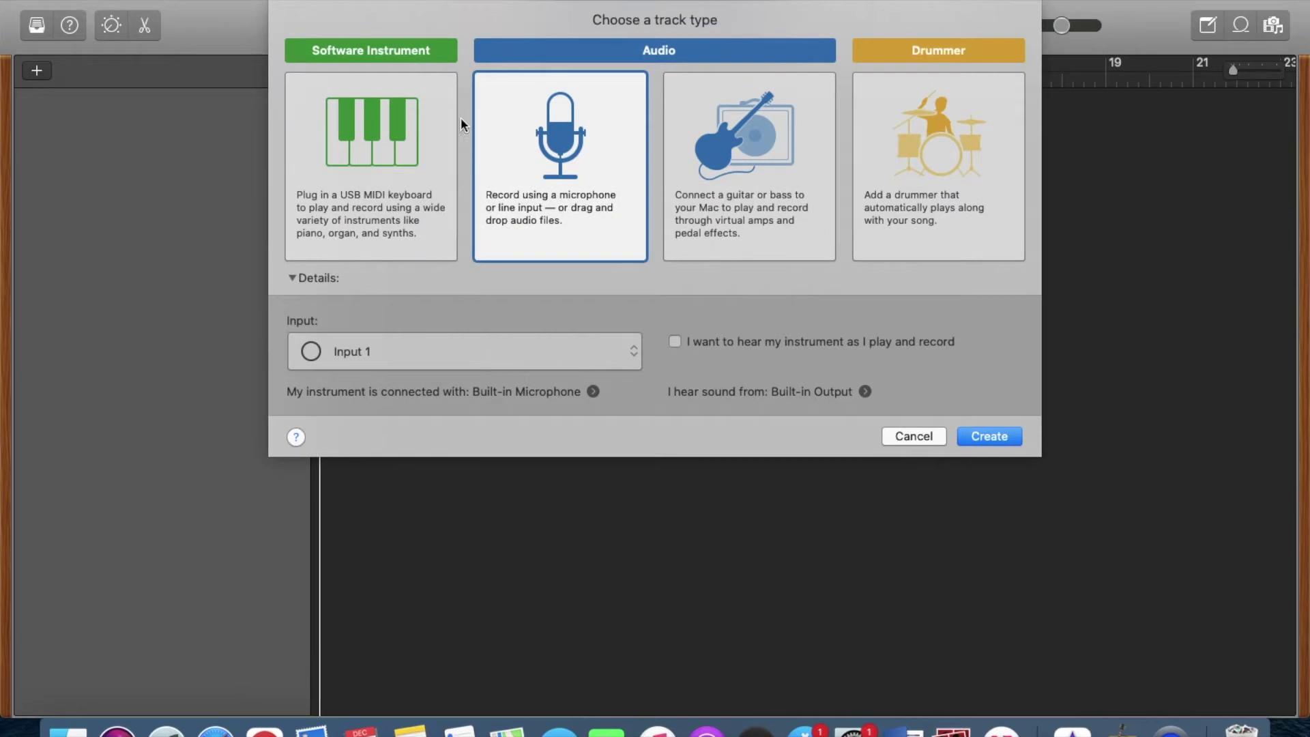
pyautogui.click(567, 188)
pyautogui.press('Return')
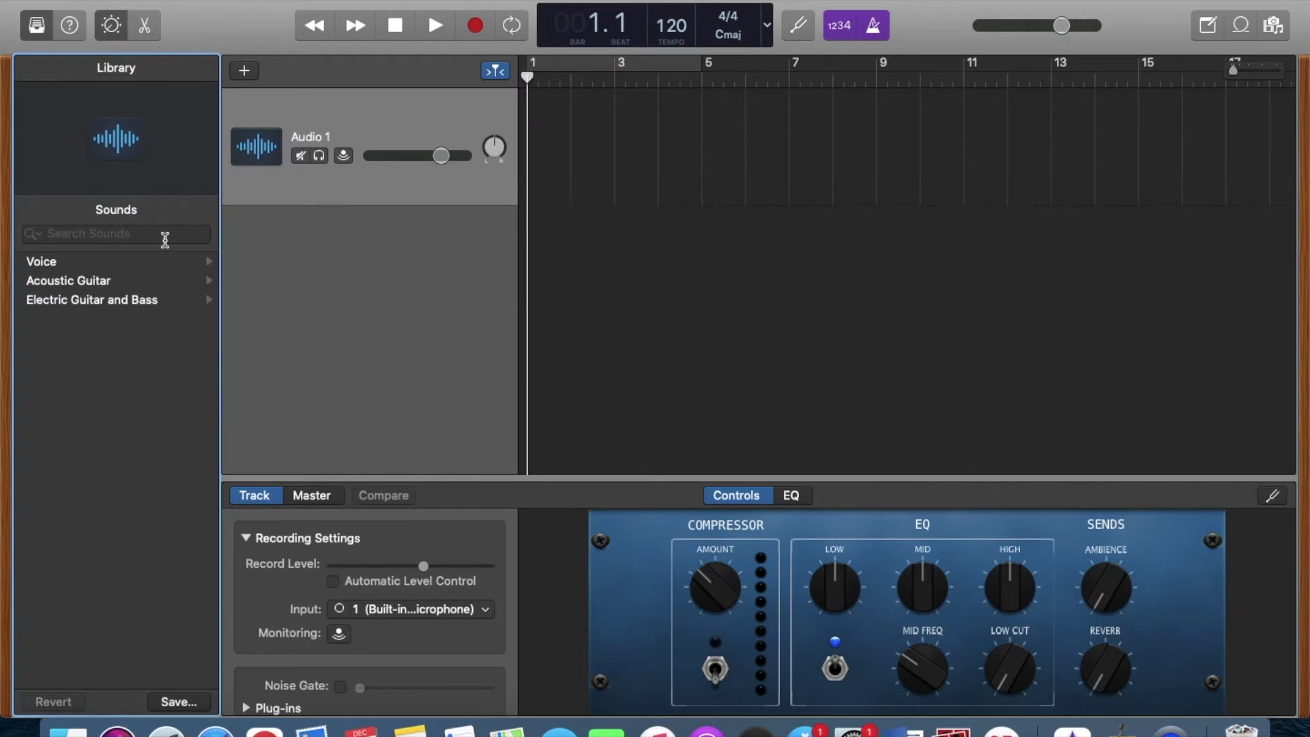
# - Browse the Library's Voice patches, narrow the track header, and hide then reshow the Library
pyautogui.click(159, 263)
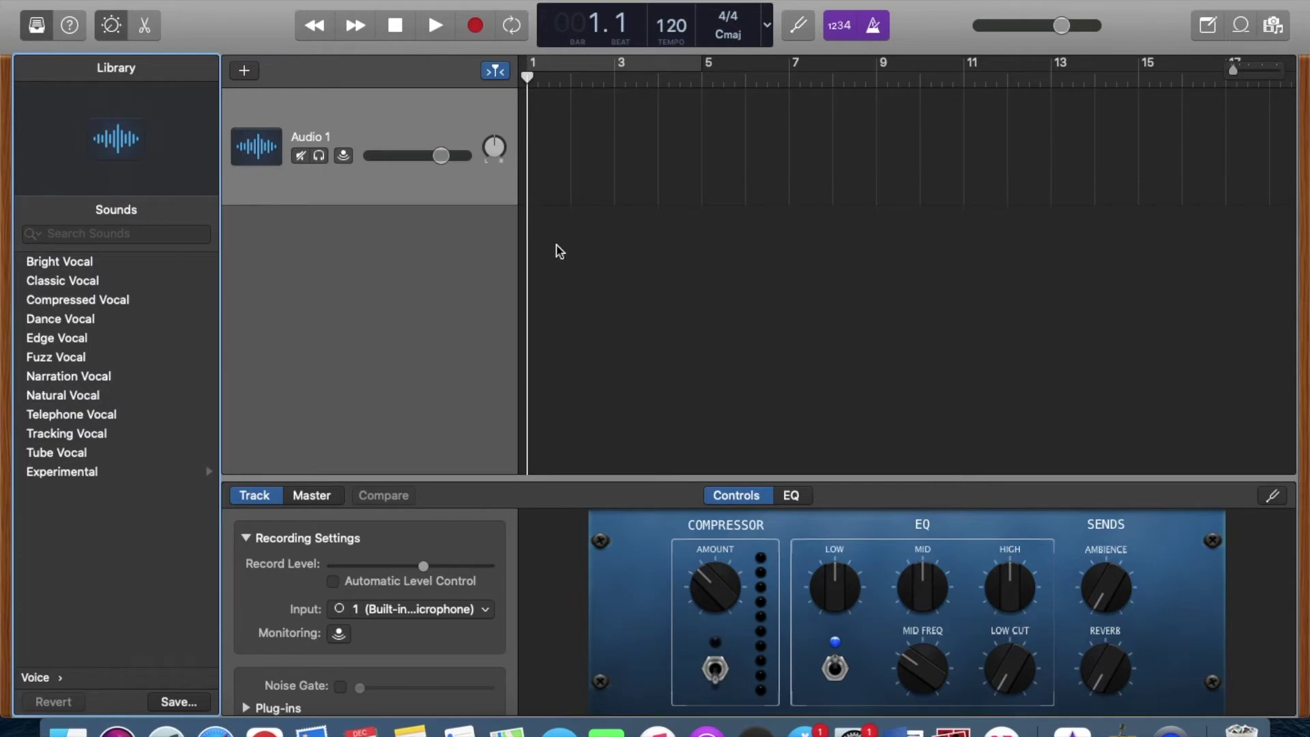
pyautogui.moveTo(520, 249); pyautogui.dragTo(299, 262)
pyautogui.press('y')
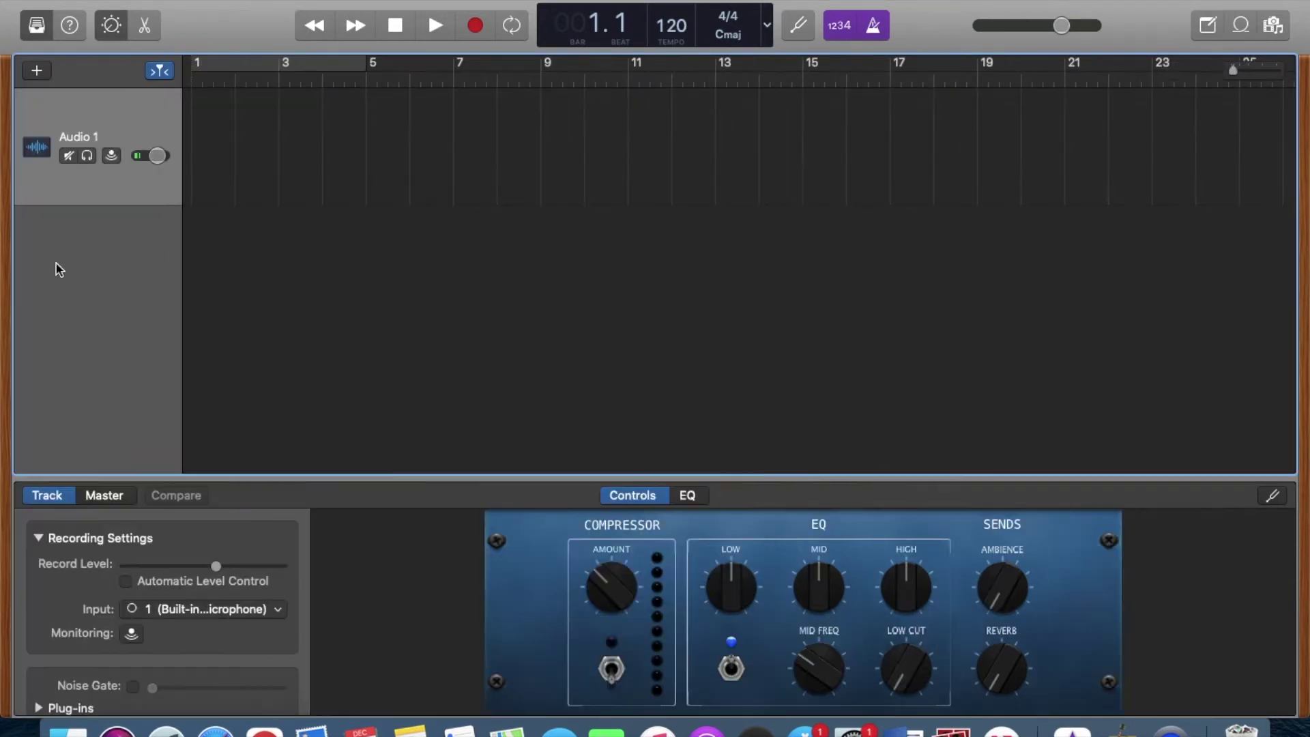
pyautogui.press('y')
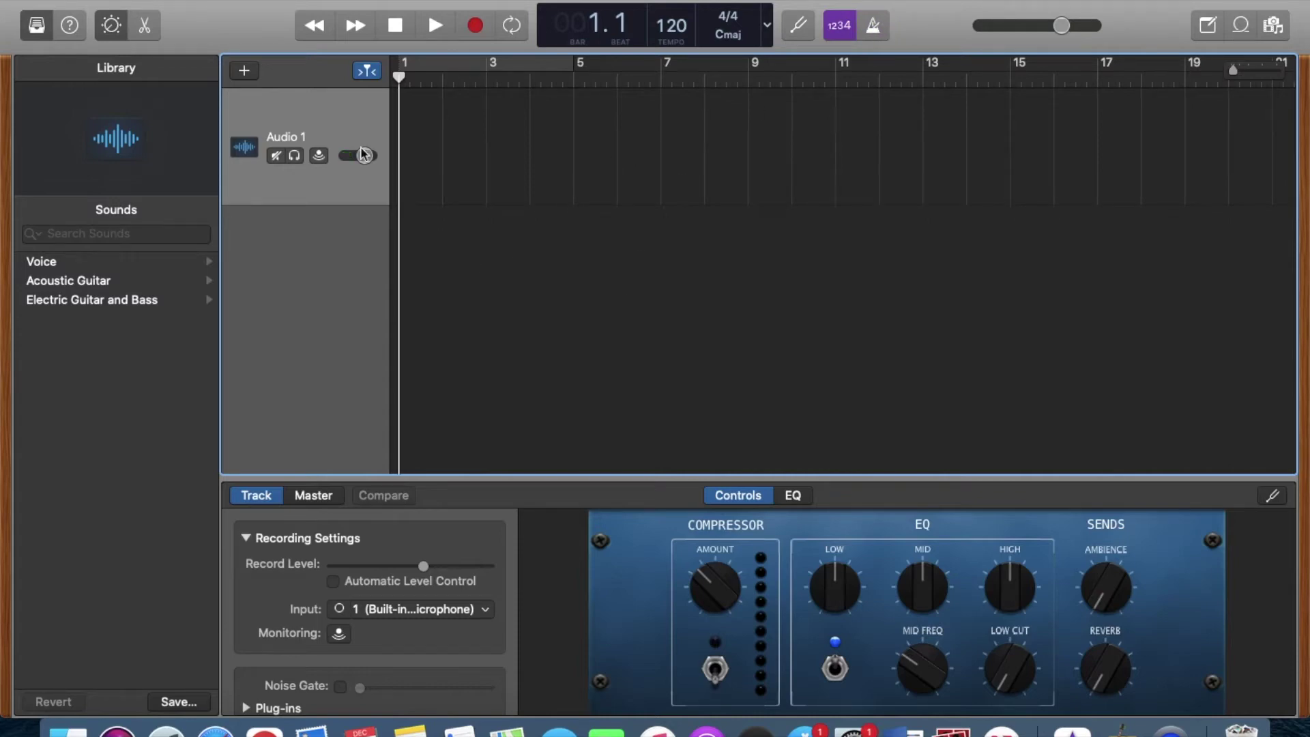
# - Show the audio editor and record a first voice take, Untitled_1#01, then rewind to the start
pyautogui.click(148, 27)
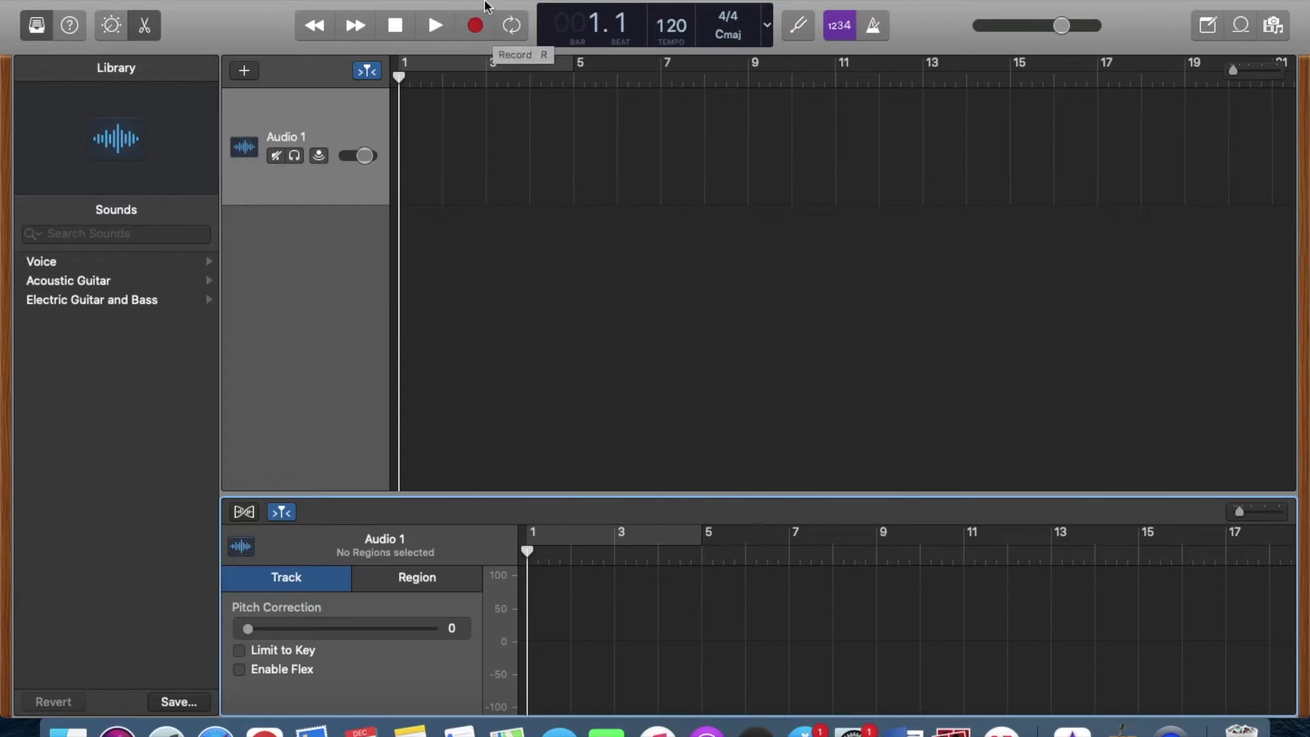
pyautogui.click(475, 27)
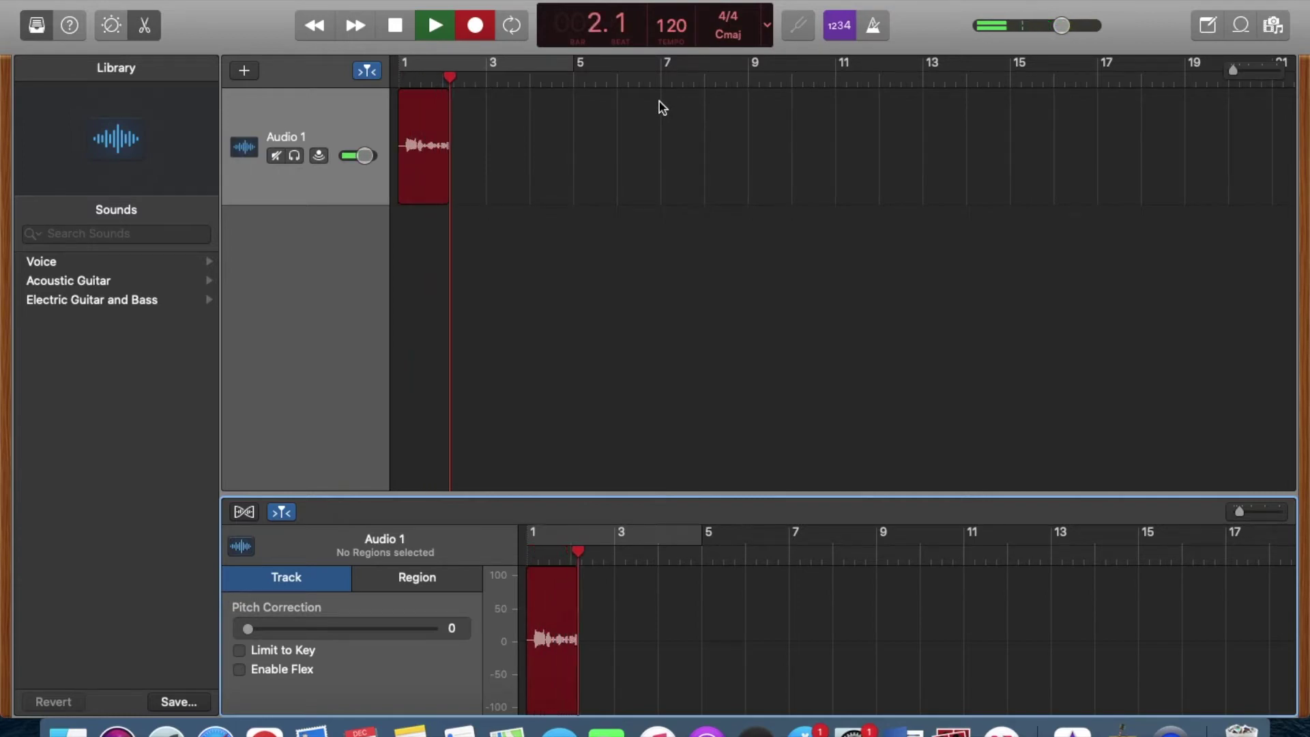
pyautogui.click(478, 29)
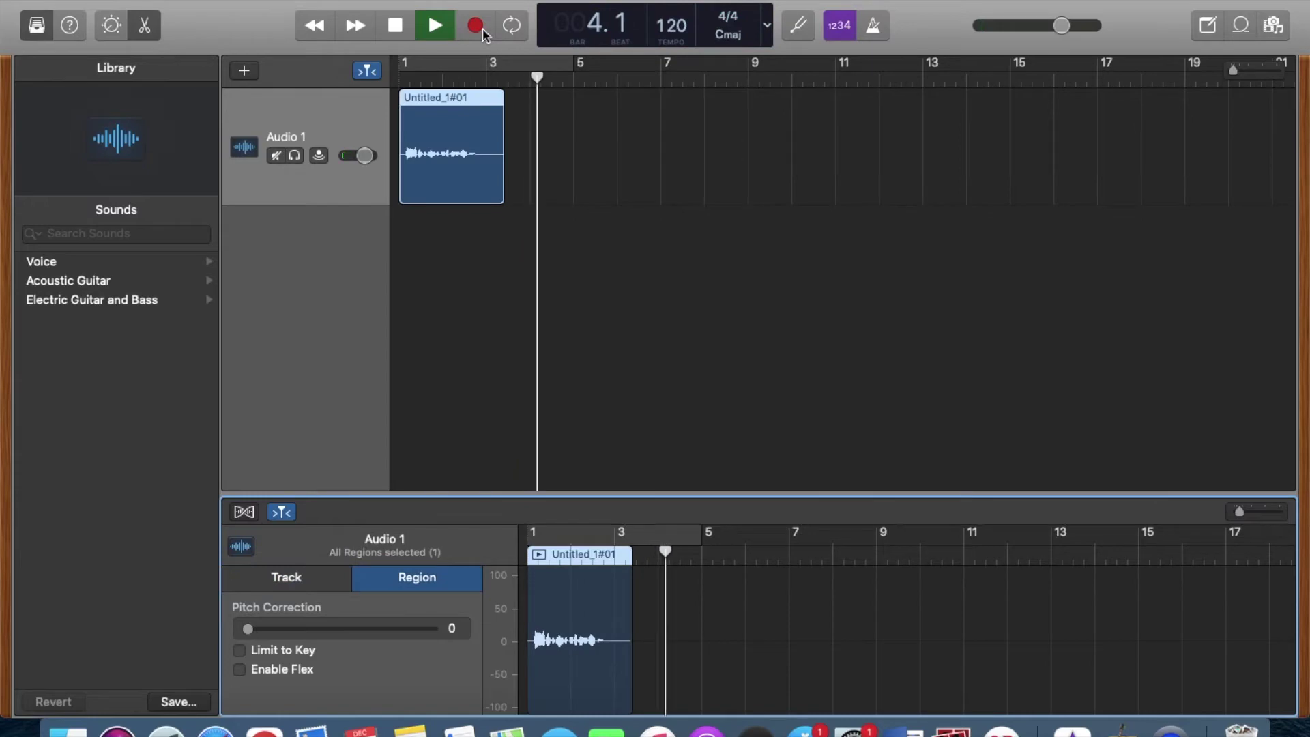
pyautogui.press('space')
pyautogui.press('Return')
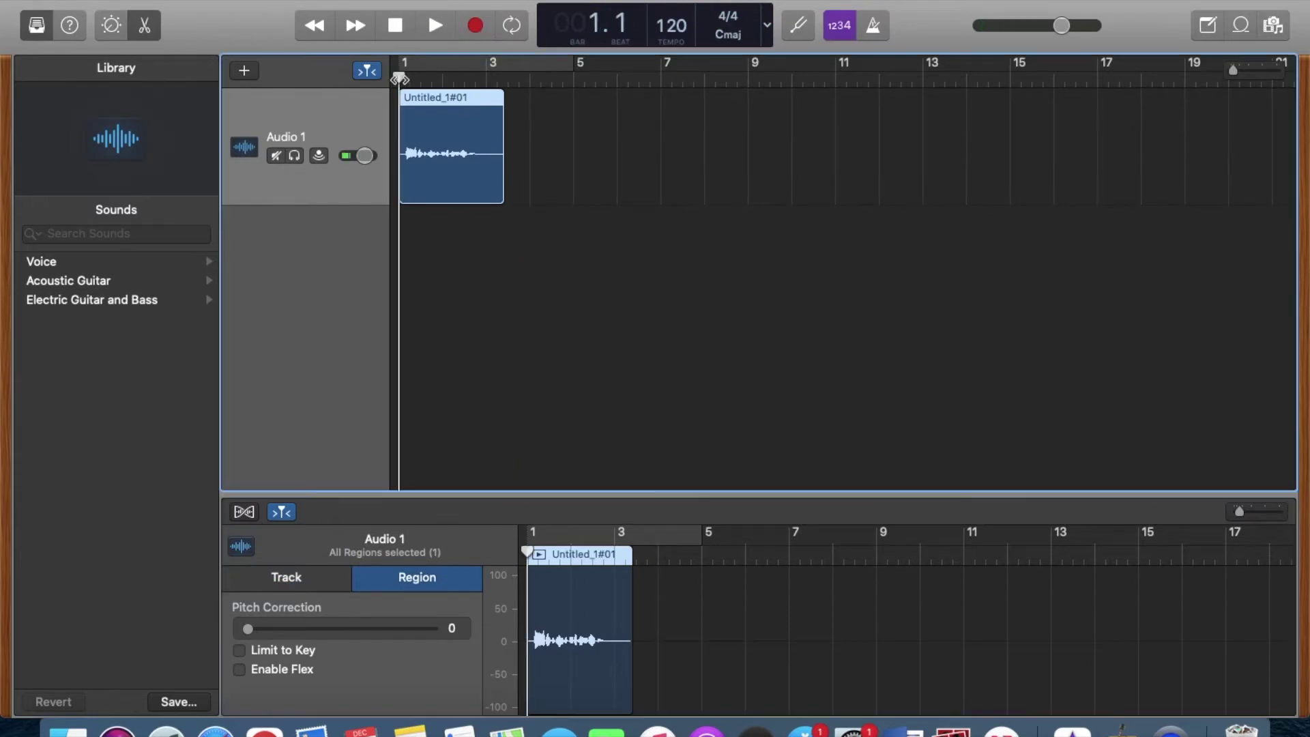
# - Trim the unwanted end of the first take, reposition it near bar 4, and rewind to bar 1
pyautogui.click(436, 28)
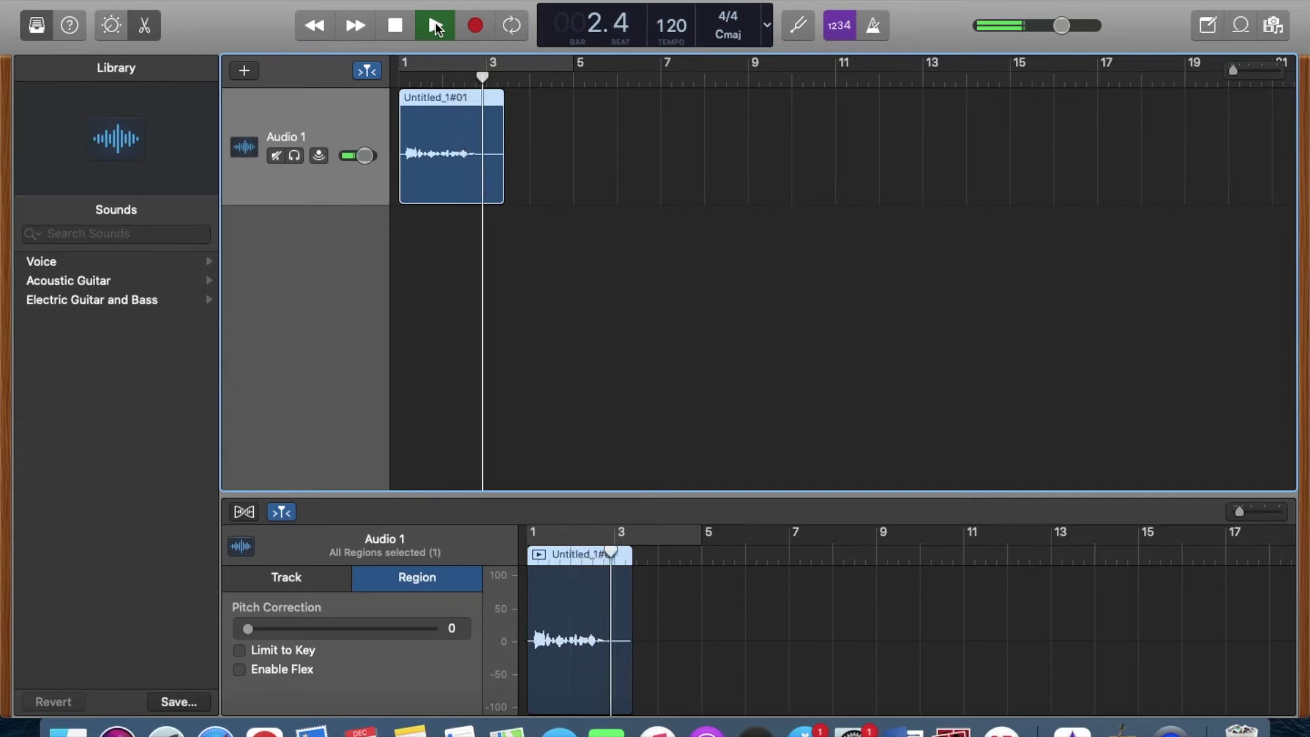
pyautogui.click(436, 28)
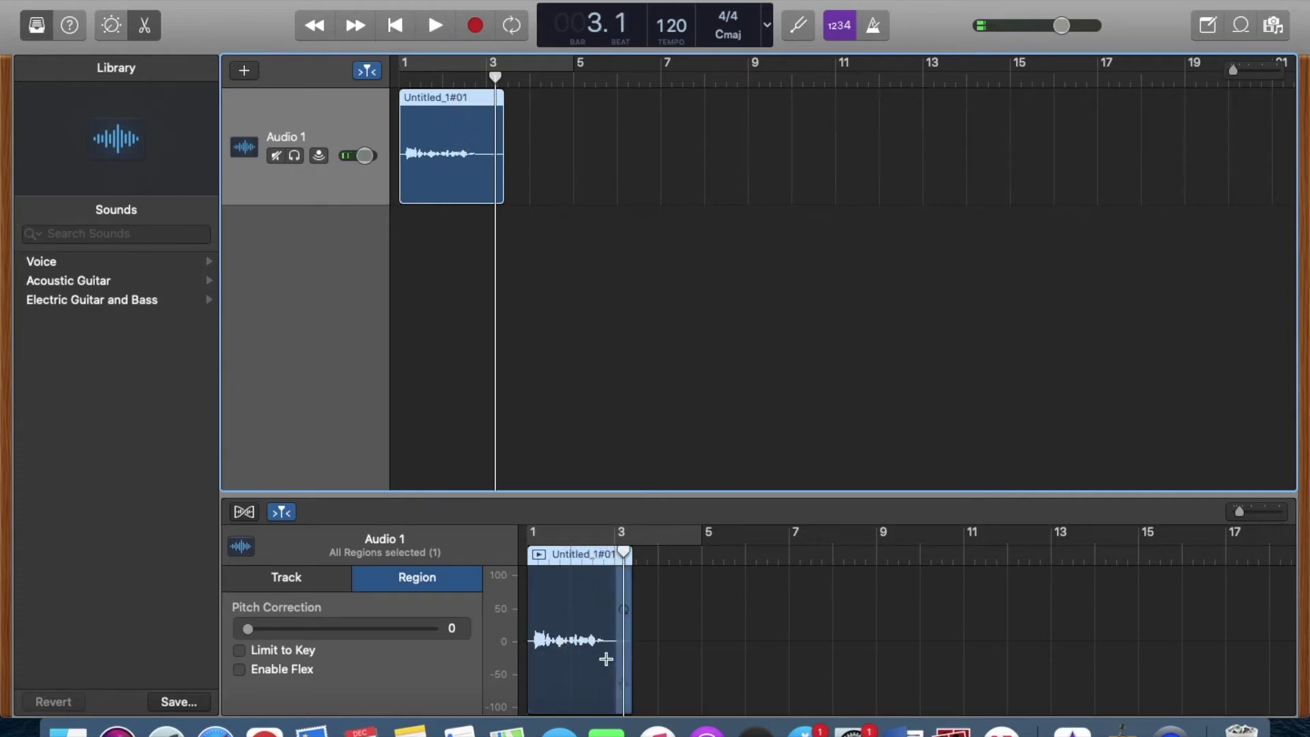
pyautogui.moveTo(606, 659); pyautogui.dragTo(728, 677)
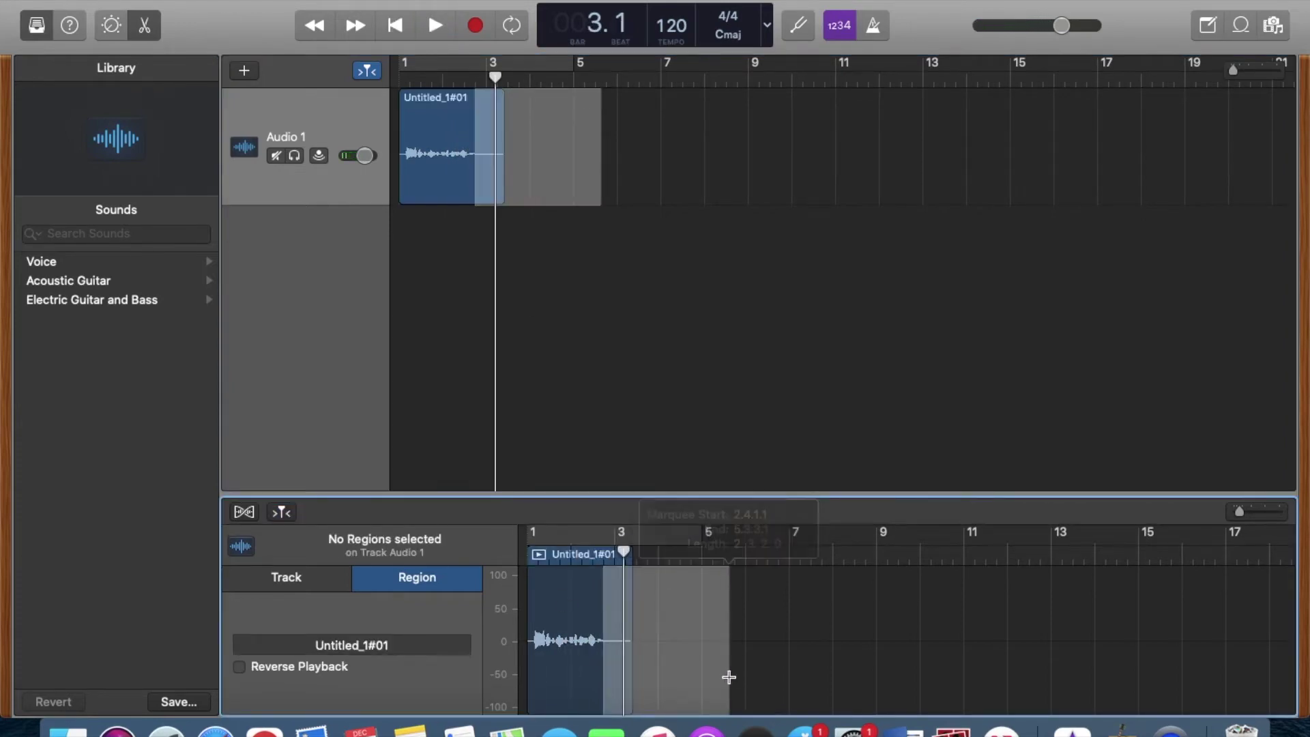
pyautogui.press('Delete')
pyautogui.moveTo(472, 167); pyautogui.dragTo(498, 179)
pyautogui.moveTo(448, 131); pyautogui.dragTo(582, 117)
pyautogui.moveTo(493, 77); pyautogui.dragTo(403, 65)
# - Record a second take and arrange the regions in order starting from bar 1
pyautogui.click(476, 26)
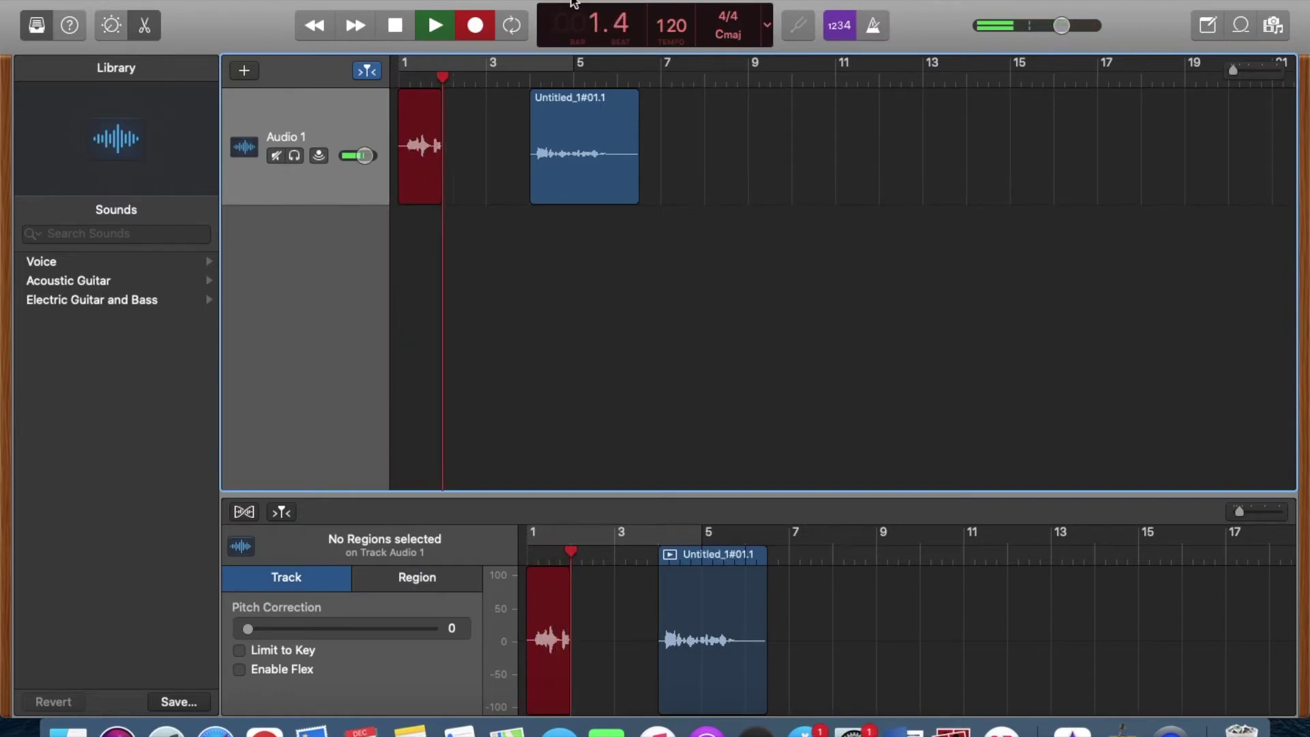
pyautogui.click(476, 26)
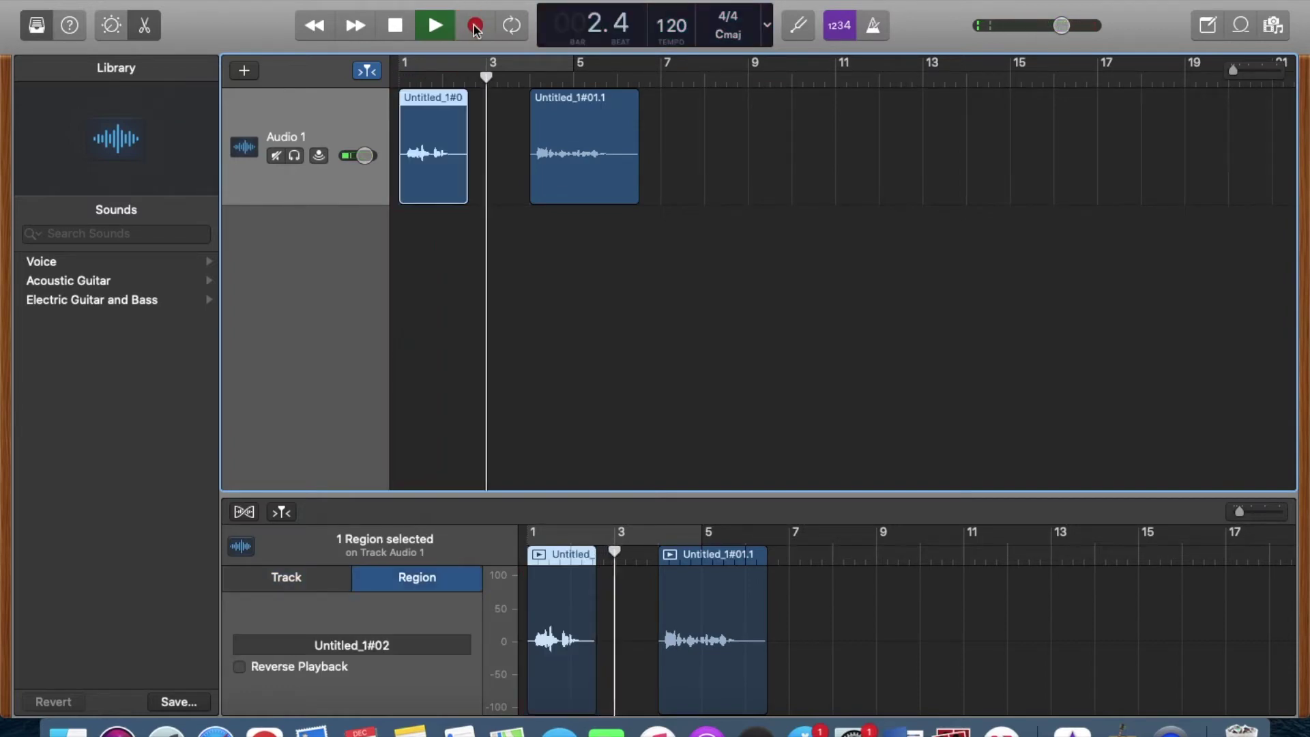
pyautogui.moveTo(616, 101); pyautogui.dragTo(551, 103)
pyautogui.moveTo(412, 125); pyautogui.dragTo(728, 163)
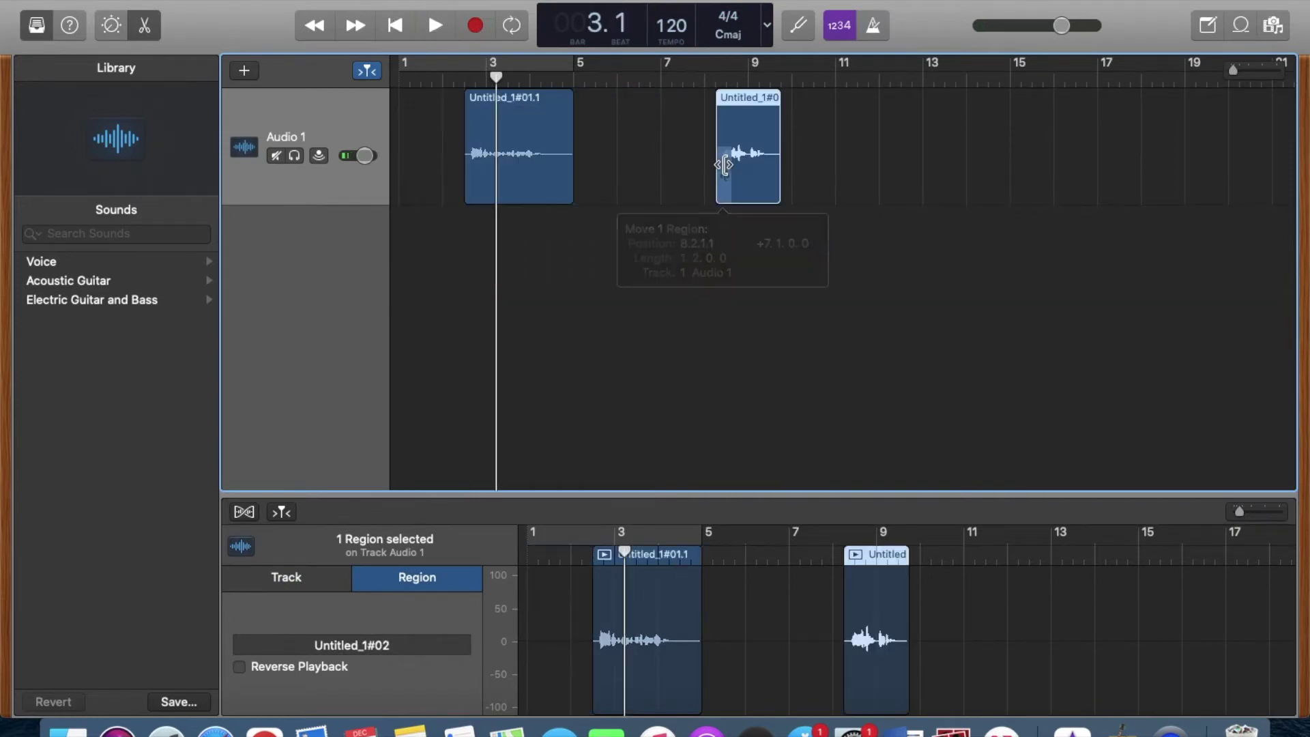
pyautogui.moveTo(530, 123); pyautogui.dragTo(464, 120)
pyautogui.moveTo(760, 129); pyautogui.dragTo(564, 128)
pyautogui.moveTo(496, 76); pyautogui.dragTo(596, 78)
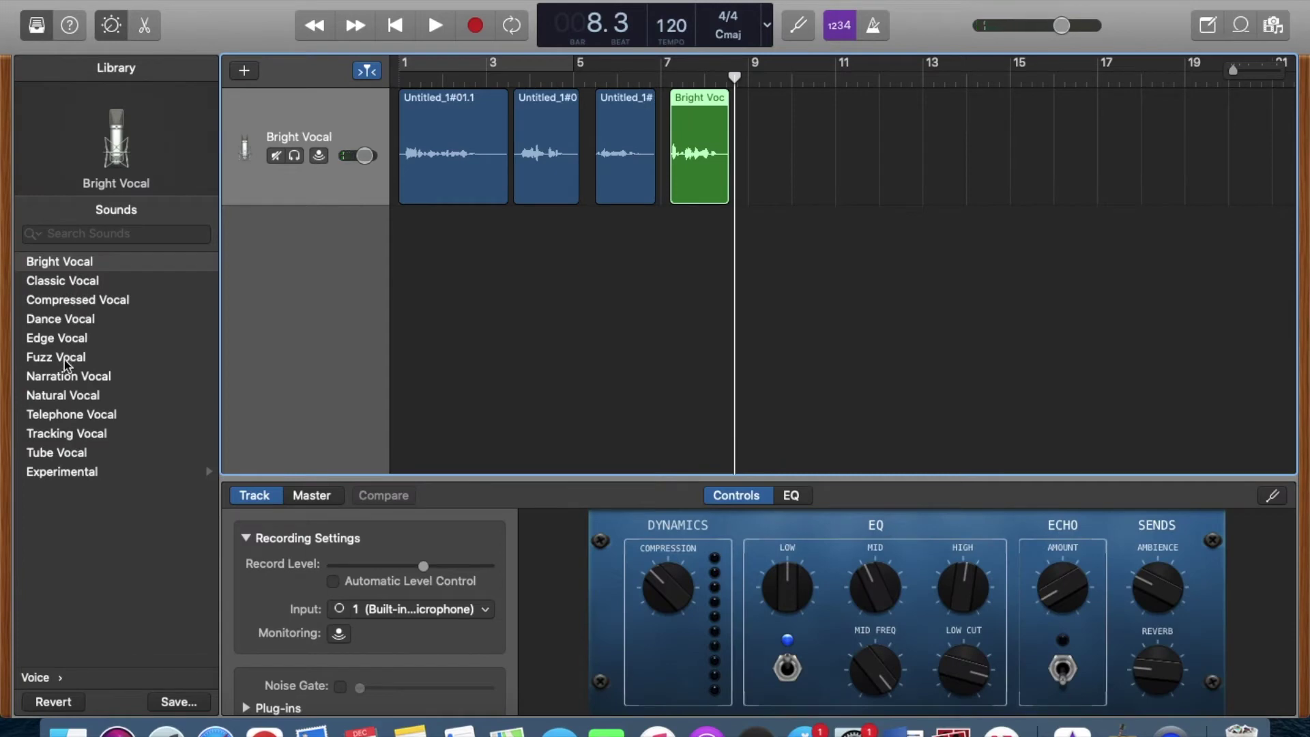
# - Record a take with the Telephone Vocal patch and play it back
pyautogui.click(61, 416)
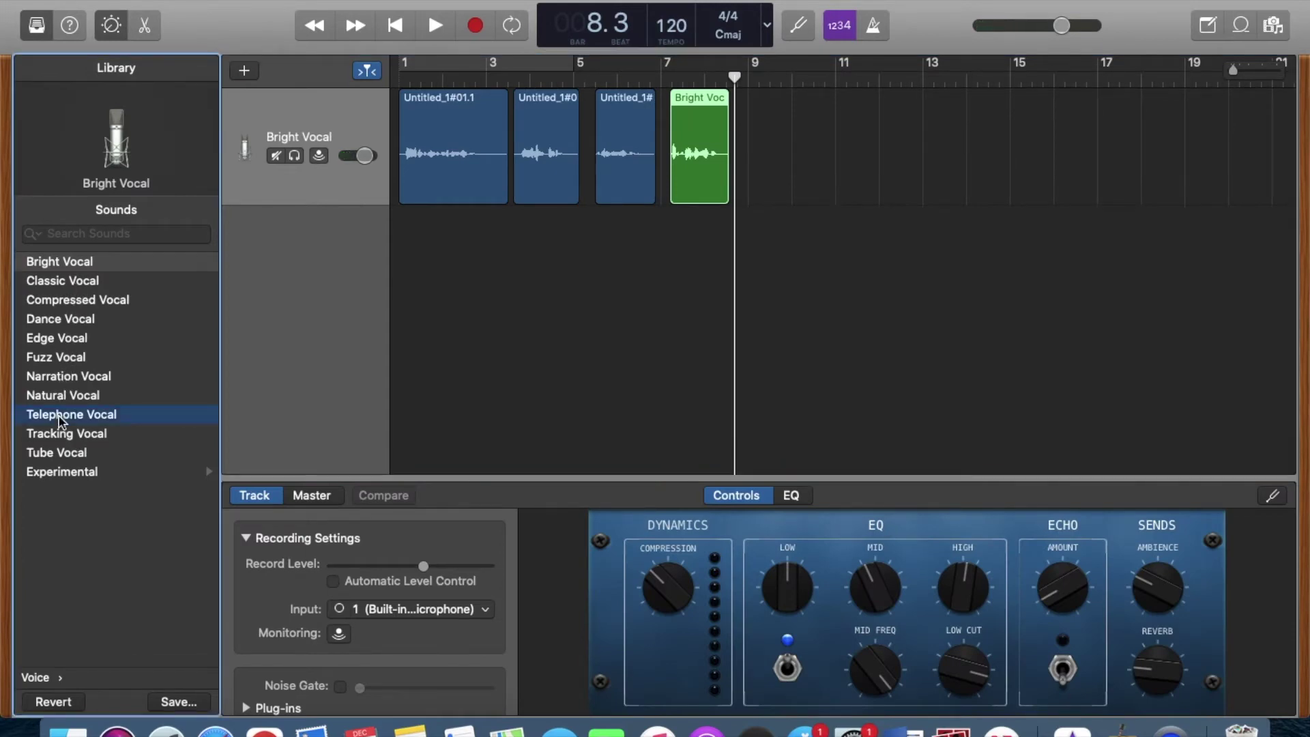
pyautogui.click(476, 27)
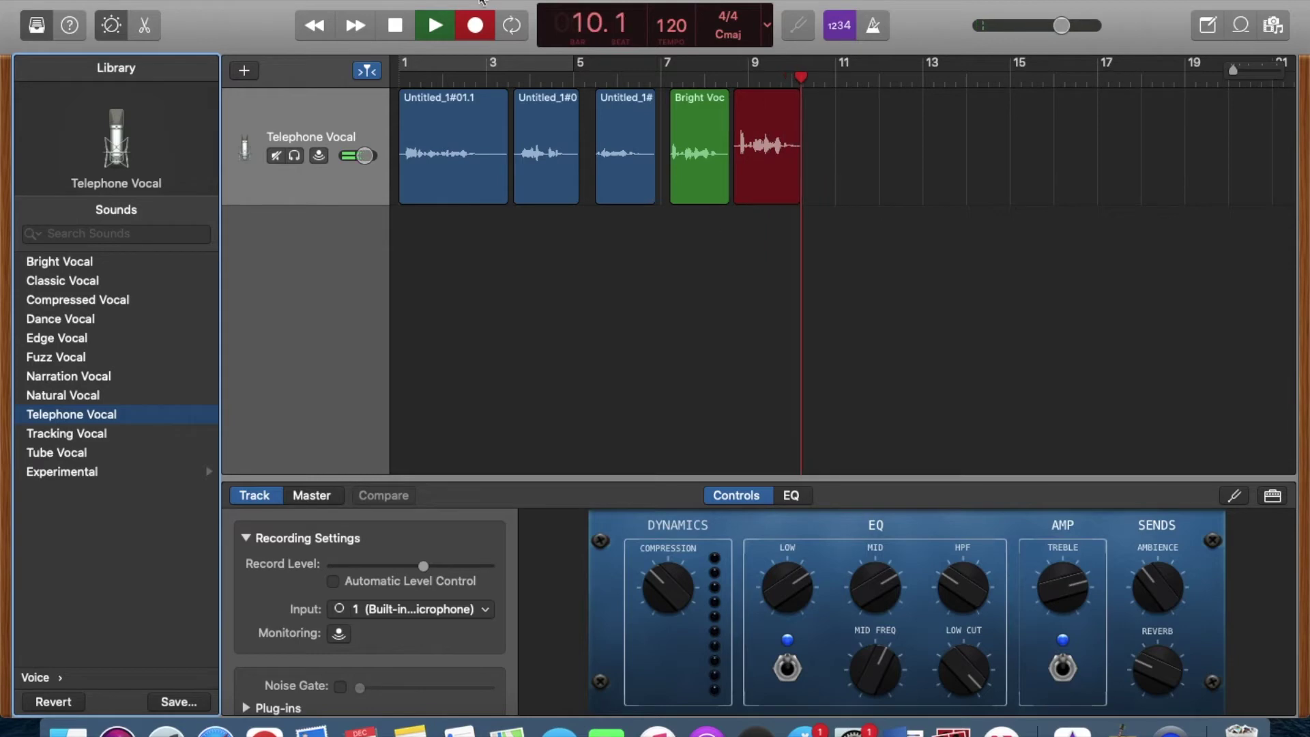
pyautogui.press('r')
pyautogui.click(740, 77)
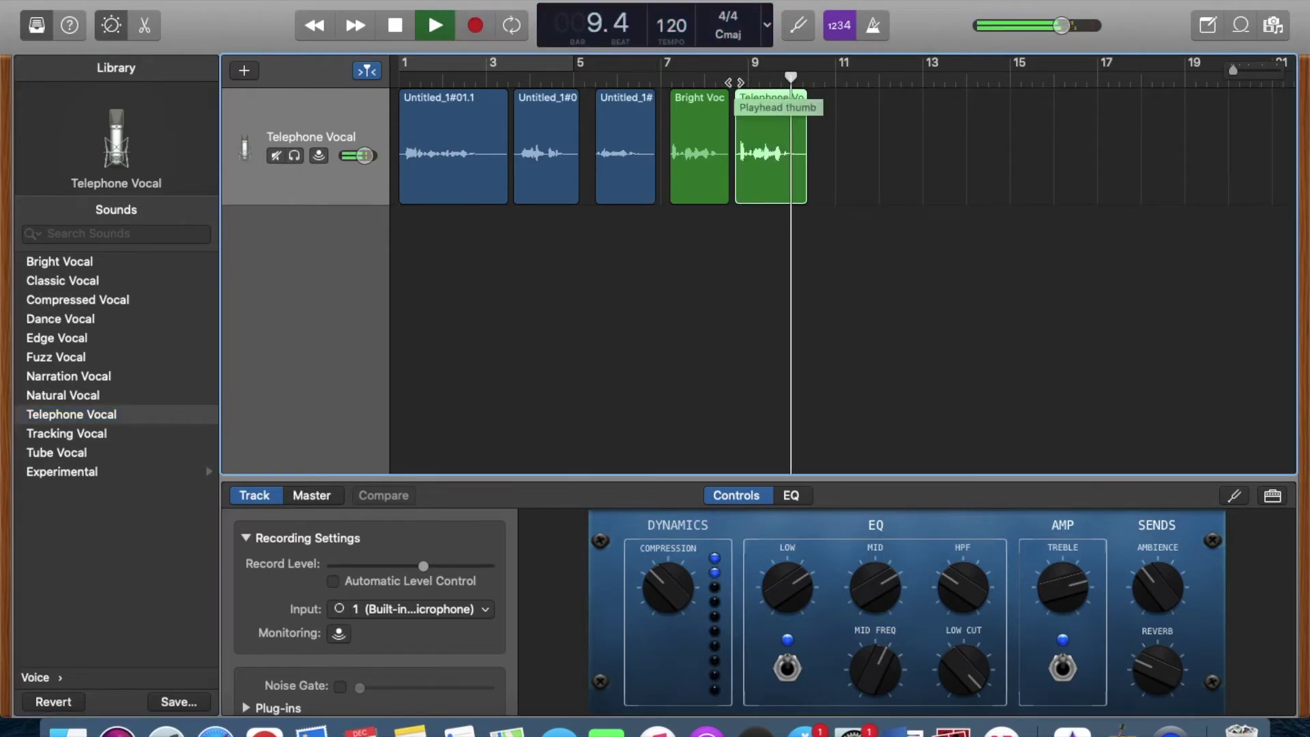
pyautogui.press('space')
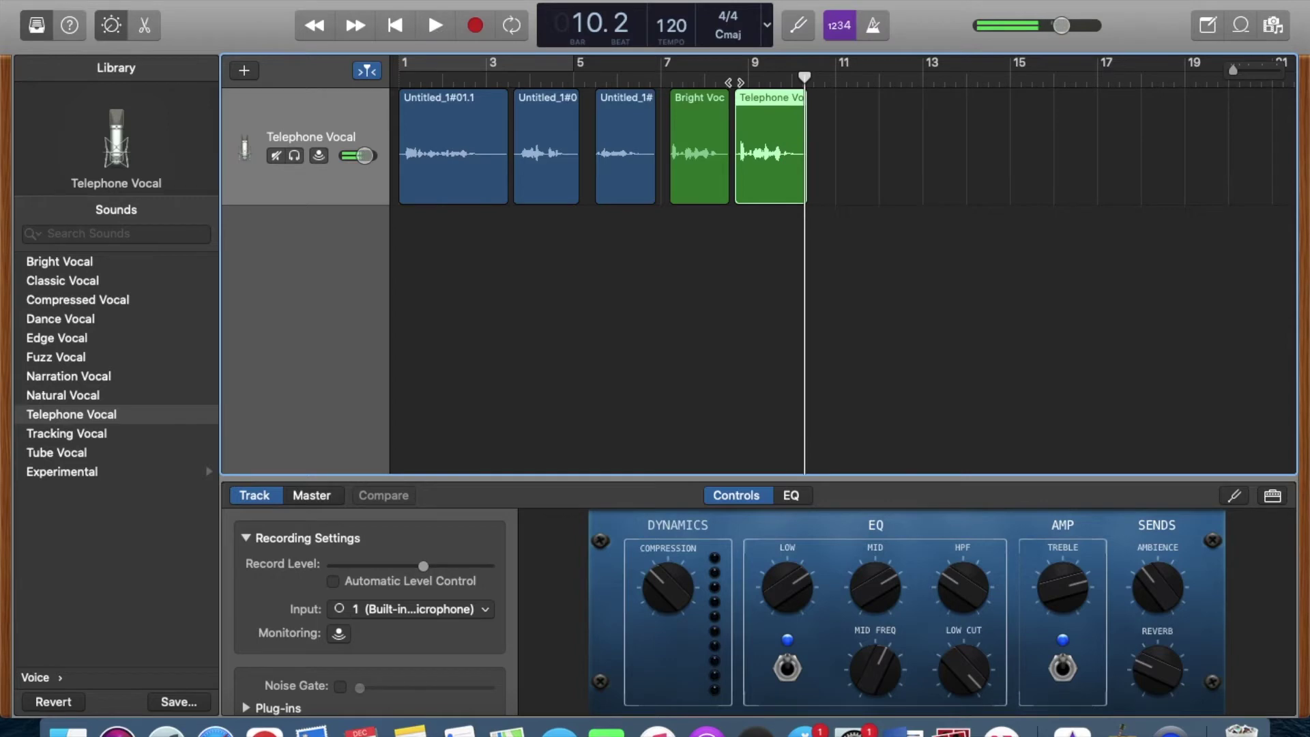
# - Record a Tube Vocal take after the last region and play it back
pyautogui.click(75, 453)
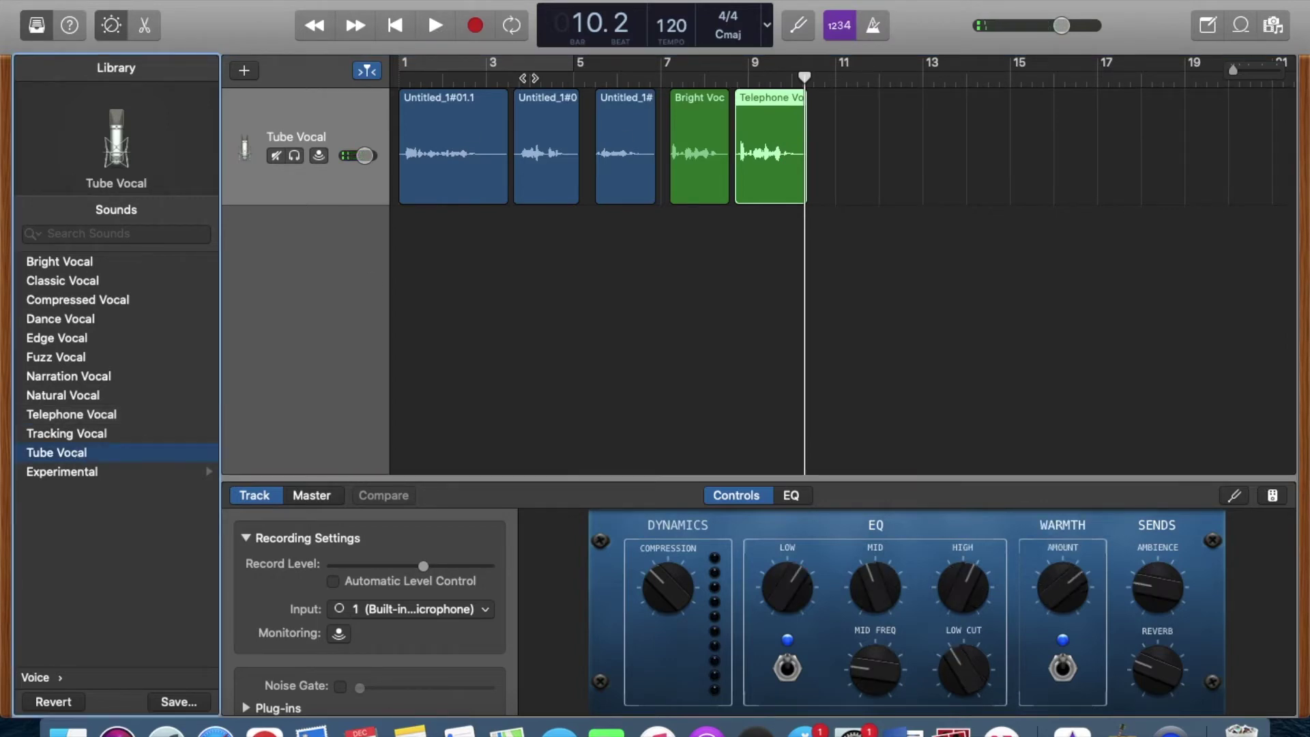
pyautogui.click(837, 80)
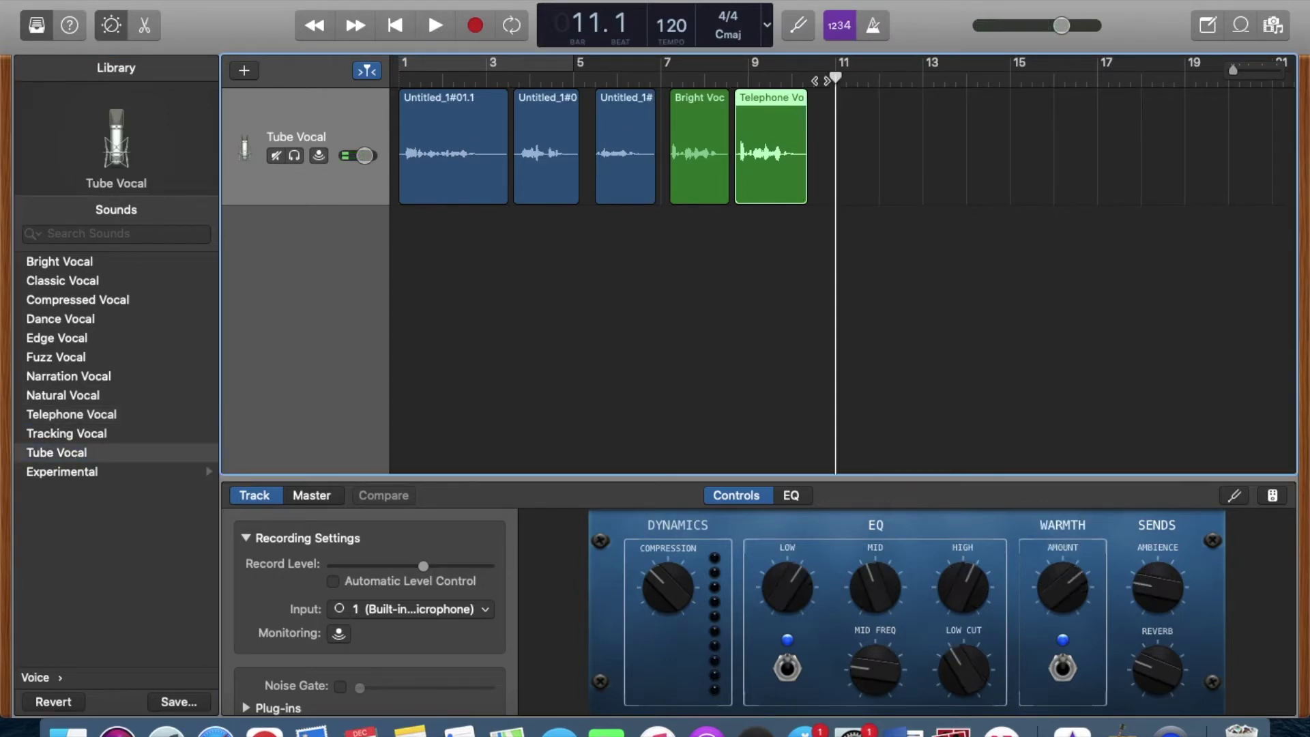
pyautogui.click(473, 27)
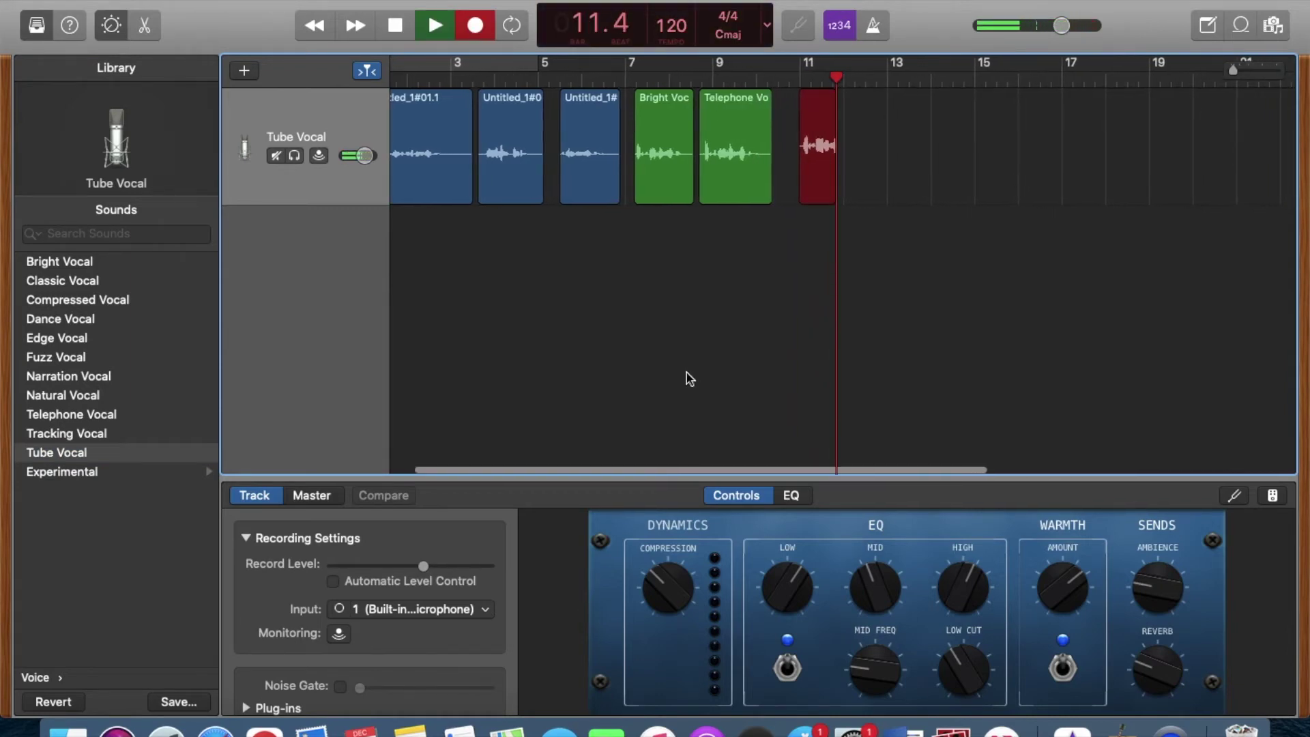
pyautogui.click(473, 26)
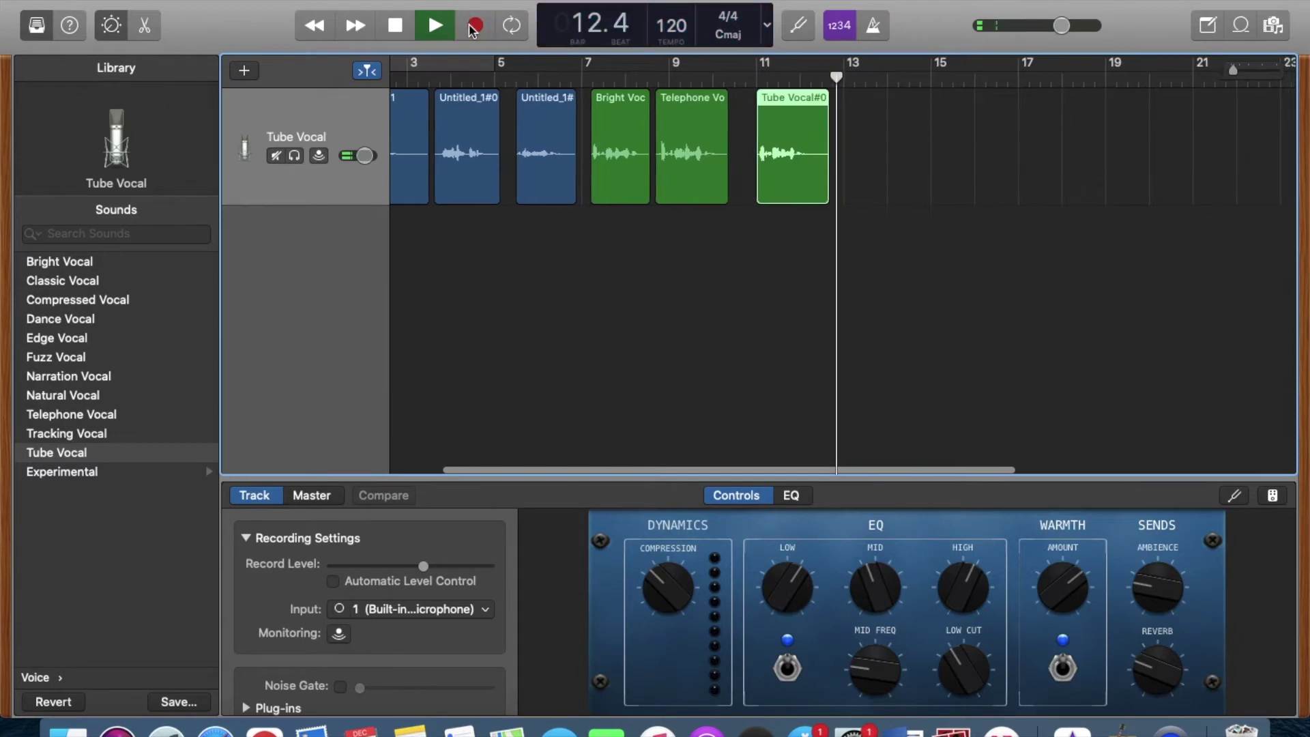
pyautogui.press('space')
pyautogui.press('Left')
pyautogui.press('Left')
pyautogui.press('space')
pyautogui.hscroll(-2, 843, 273)
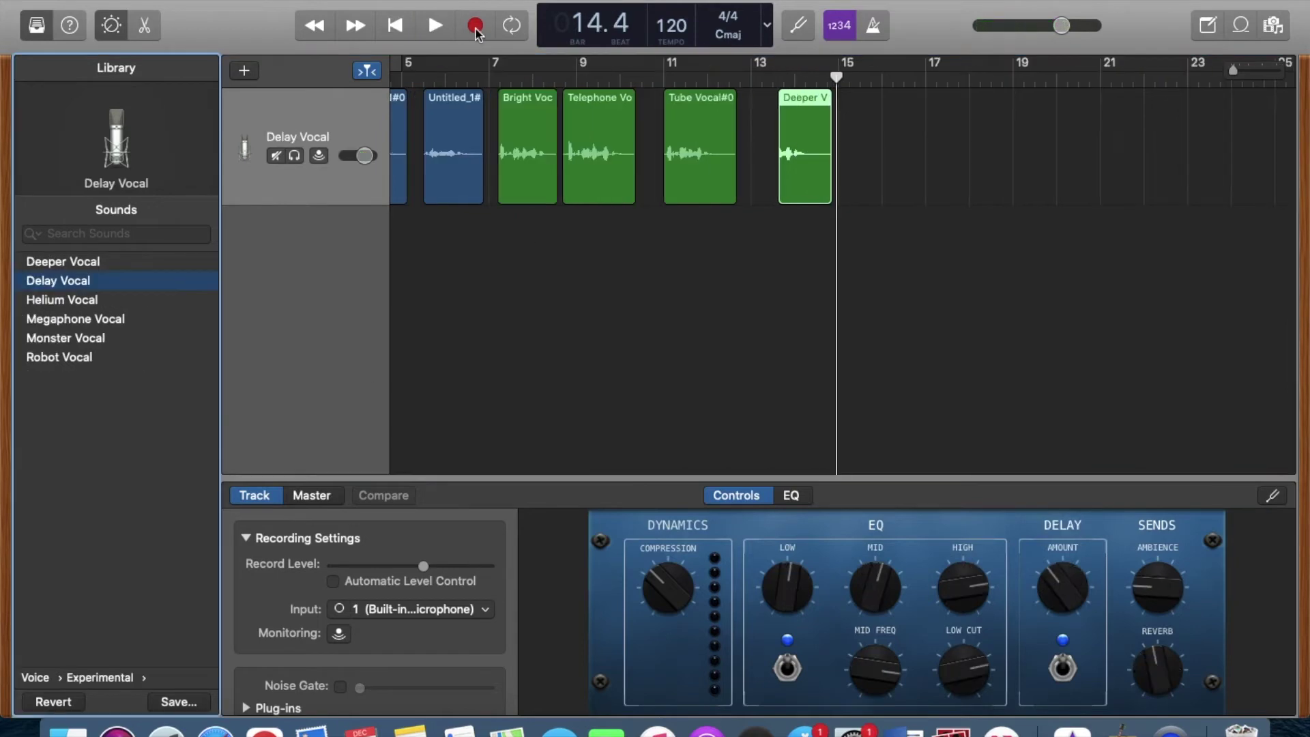
# - Record a Delay Vocal take and replay it from bar 15
pyautogui.click(476, 26)
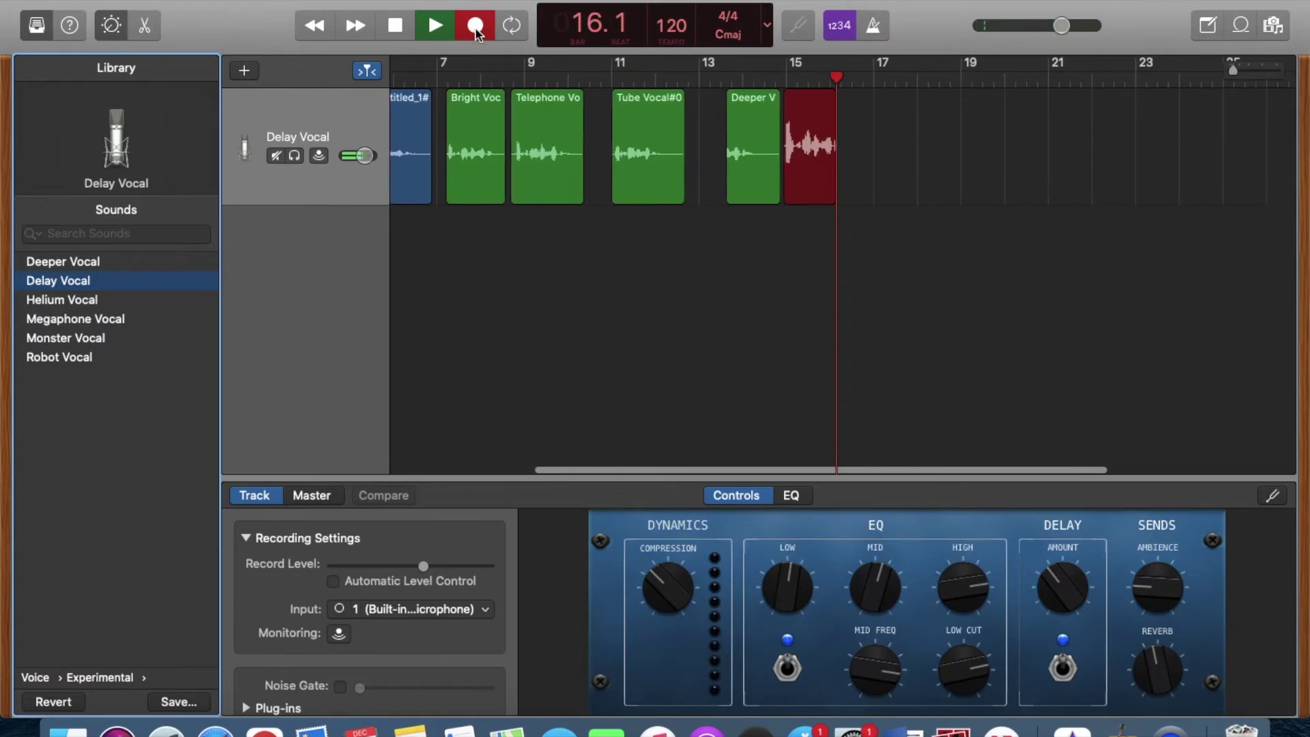
pyautogui.click(476, 27)
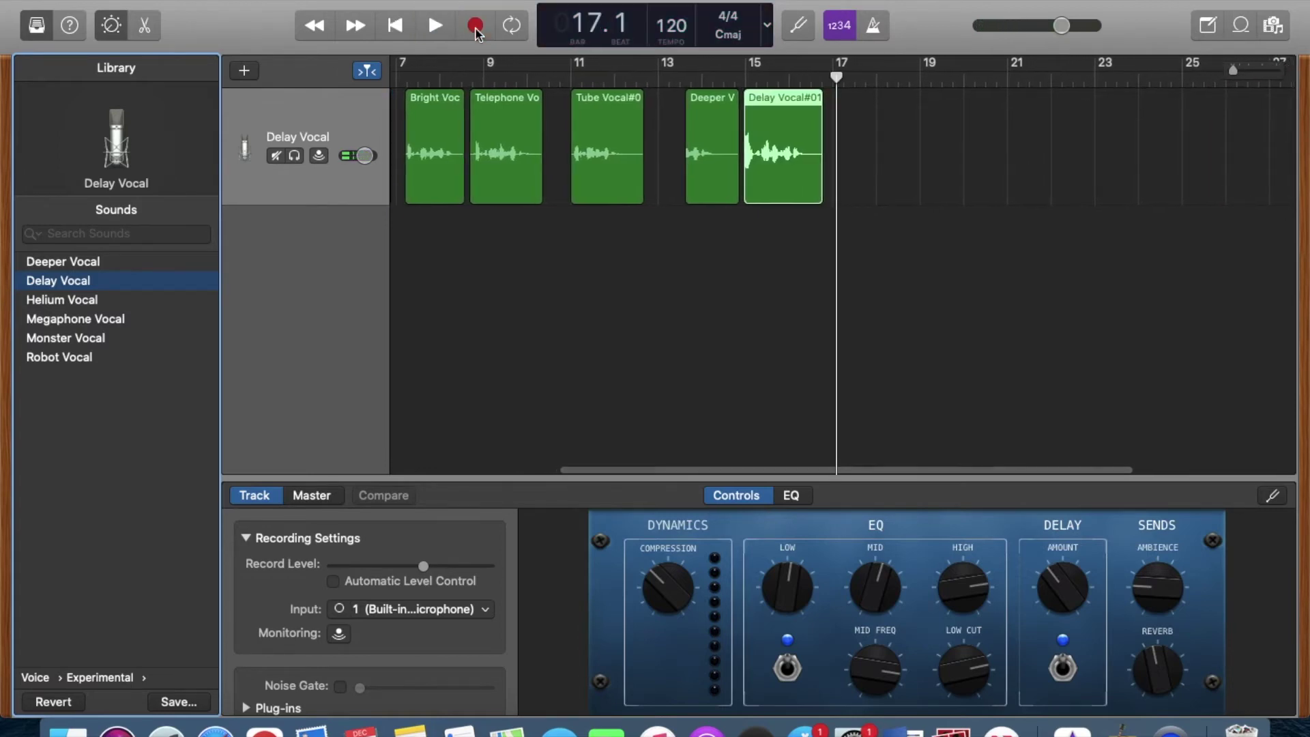
pyautogui.click(434, 26)
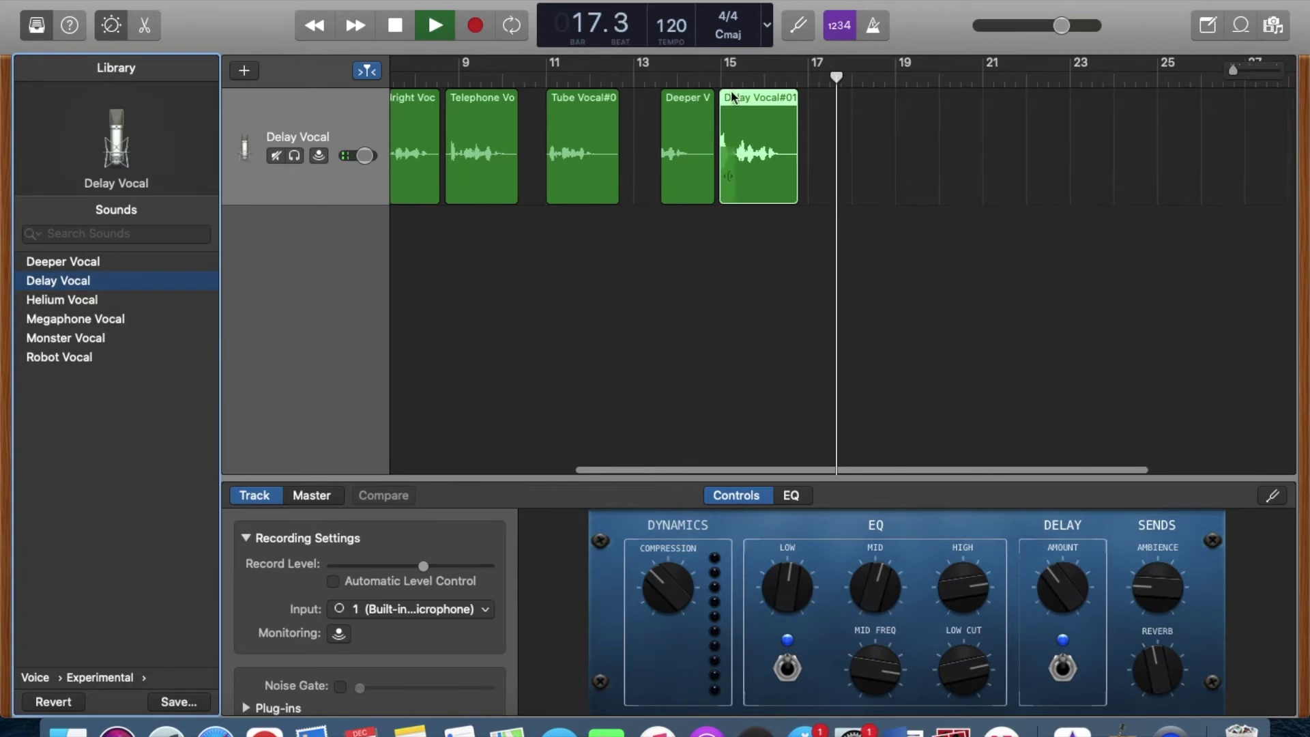
pyautogui.click(718, 80)
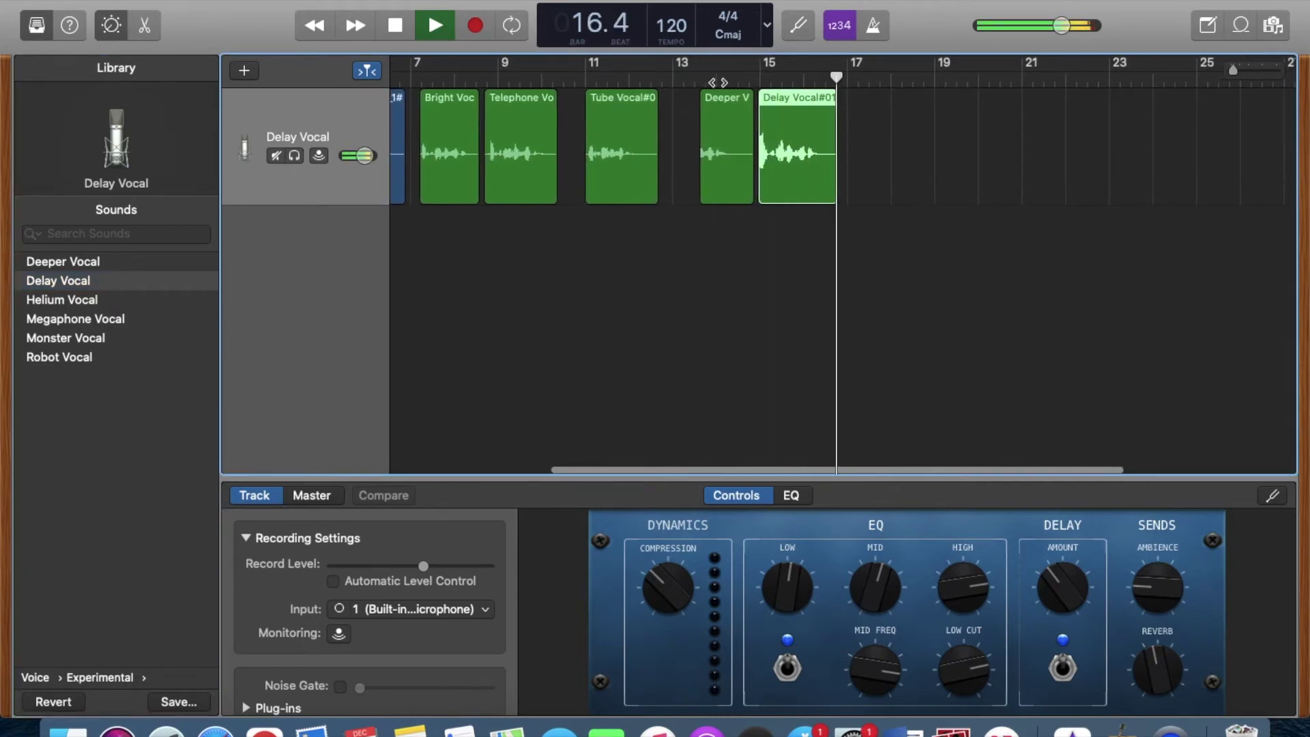
pyautogui.press('space')
# - Record a take with the Robot Vocal patch
pyautogui.click(59, 357)
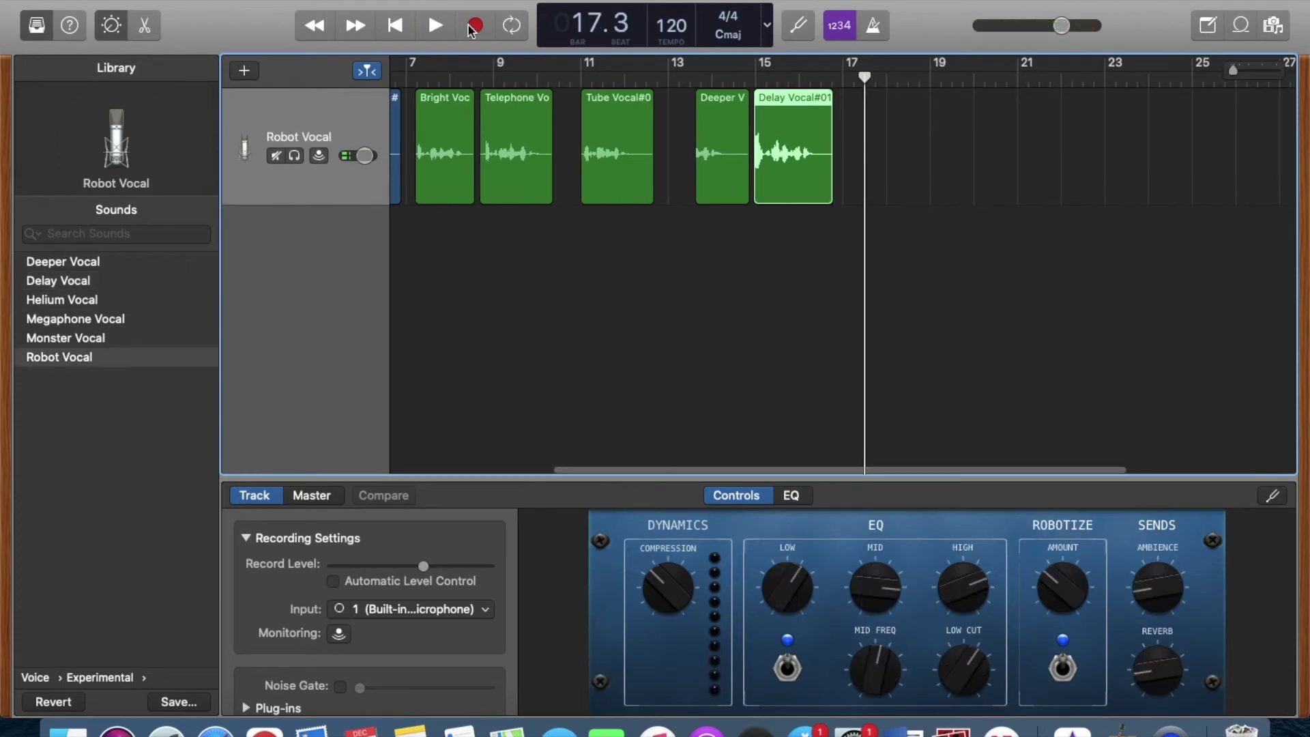
pyautogui.press('r')
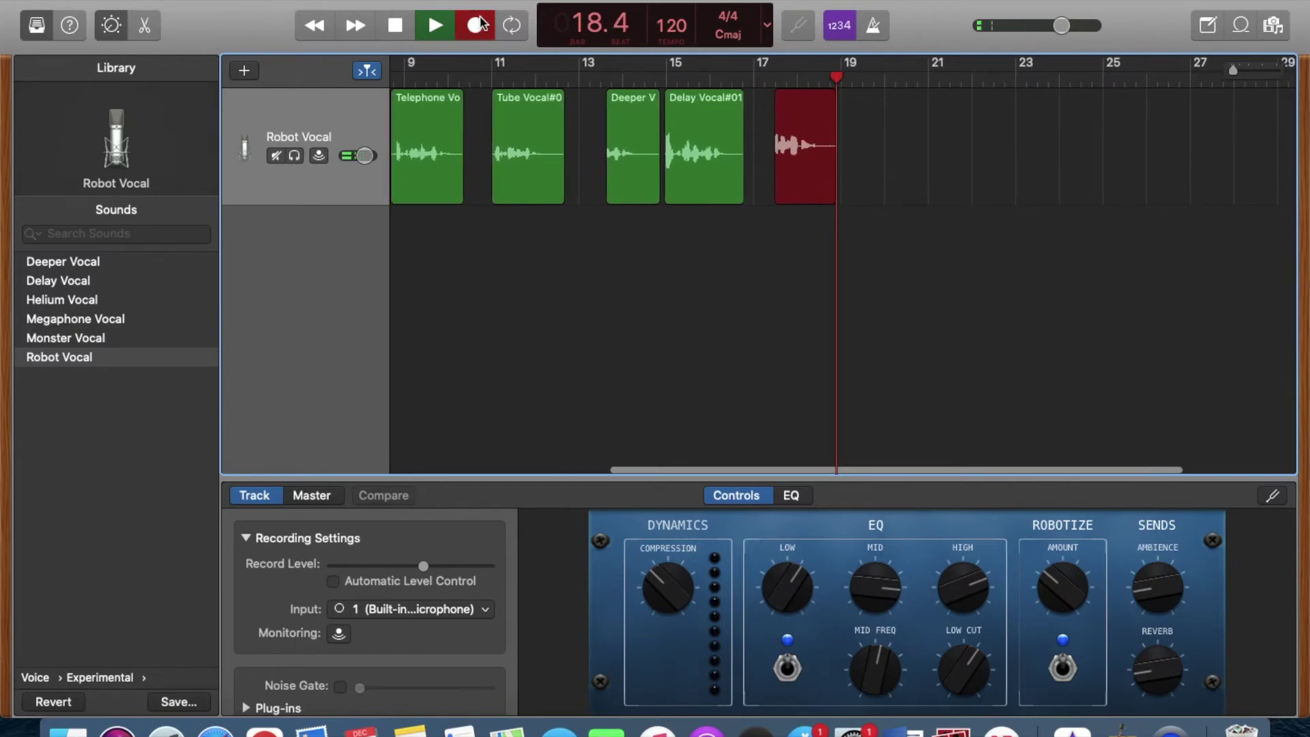
pyautogui.press('r')
pyautogui.press('Left')
pyautogui.press('Left')
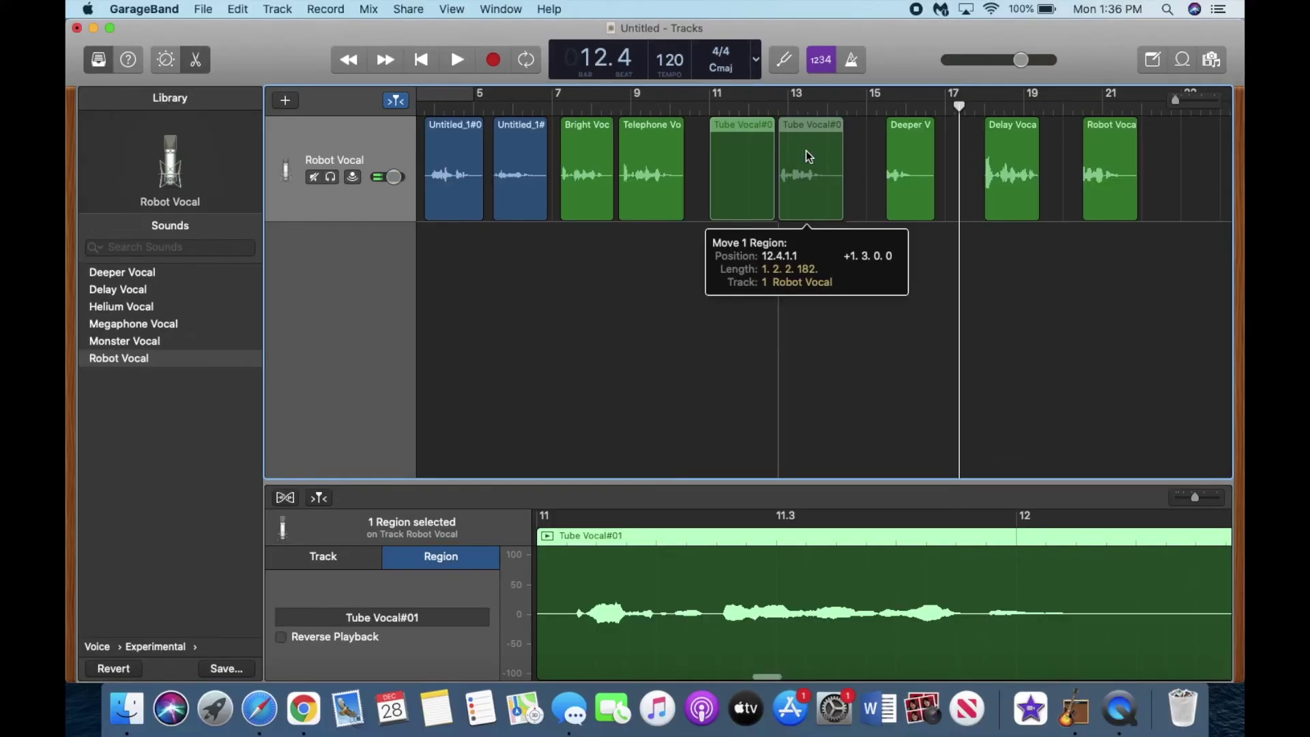
# - Drag the earlier regions right, placing Telephone Vocal near bar 10 and Bright Vocal at bar 8
pyautogui.moveTo(807, 155); pyautogui.dragTo(809, 153)
pyautogui.moveTo(665, 146); pyautogui.dragTo(716, 149)
pyautogui.moveTo(589, 145); pyautogui.dragTo(598, 136)
pyautogui.moveTo(508, 149); pyautogui.dragTo(562, 150)
pyautogui.hscroll(-3, 531, 150)
# - Share the song to Music with the title 'Test Recordings on Garageband'
pyautogui.click(404, 8)
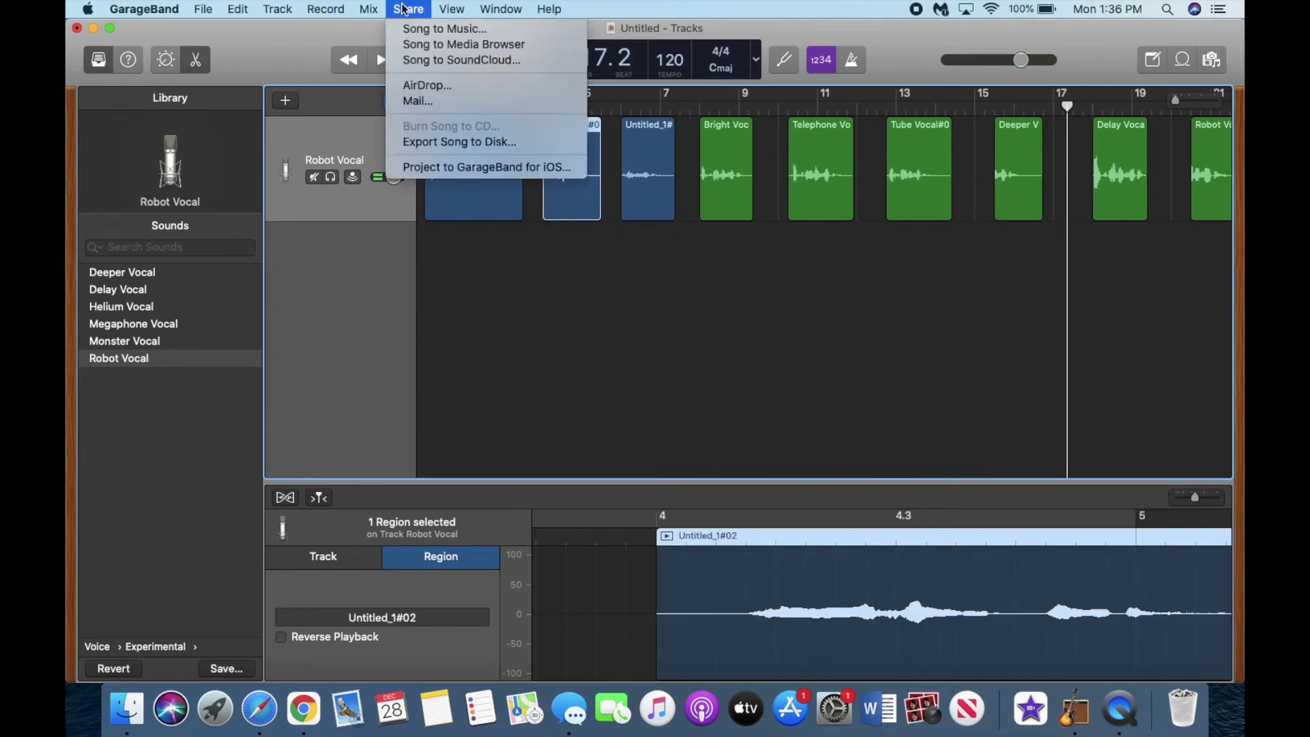
pyautogui.click(419, 31)
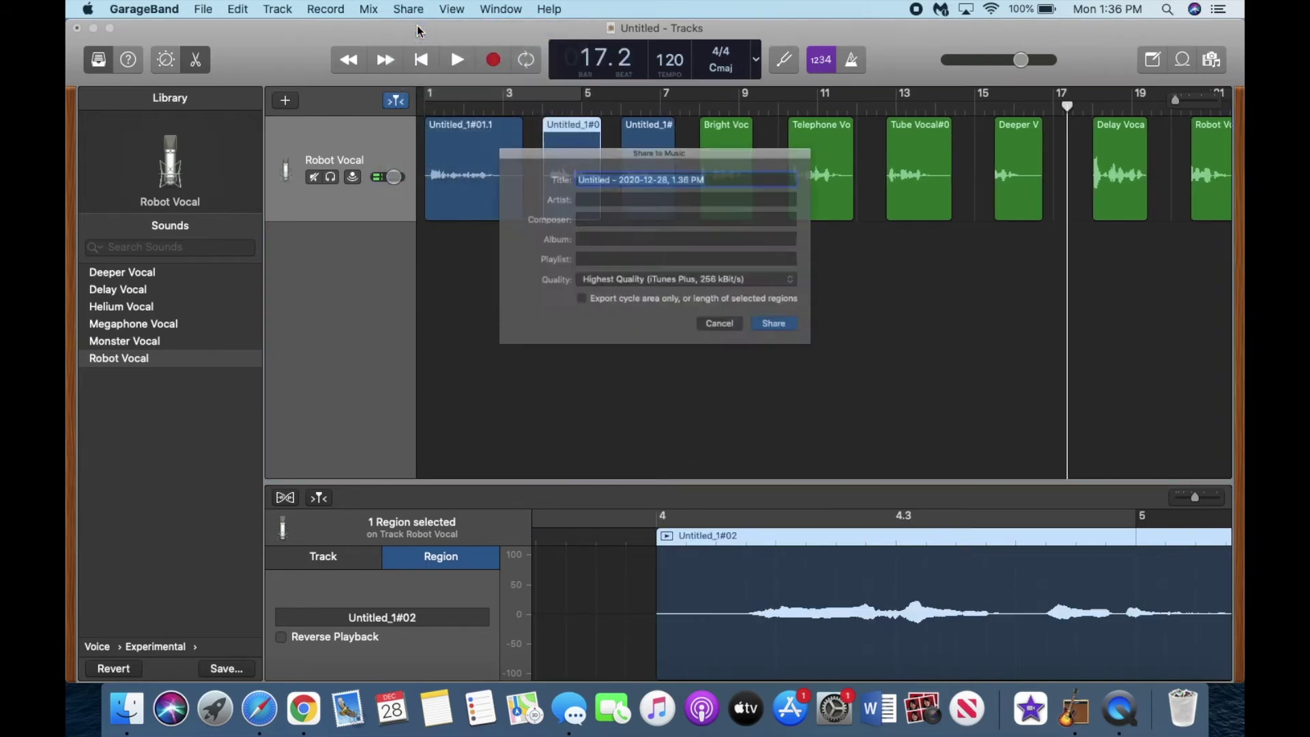
pyautogui.write('Test Recordings on Garageband')
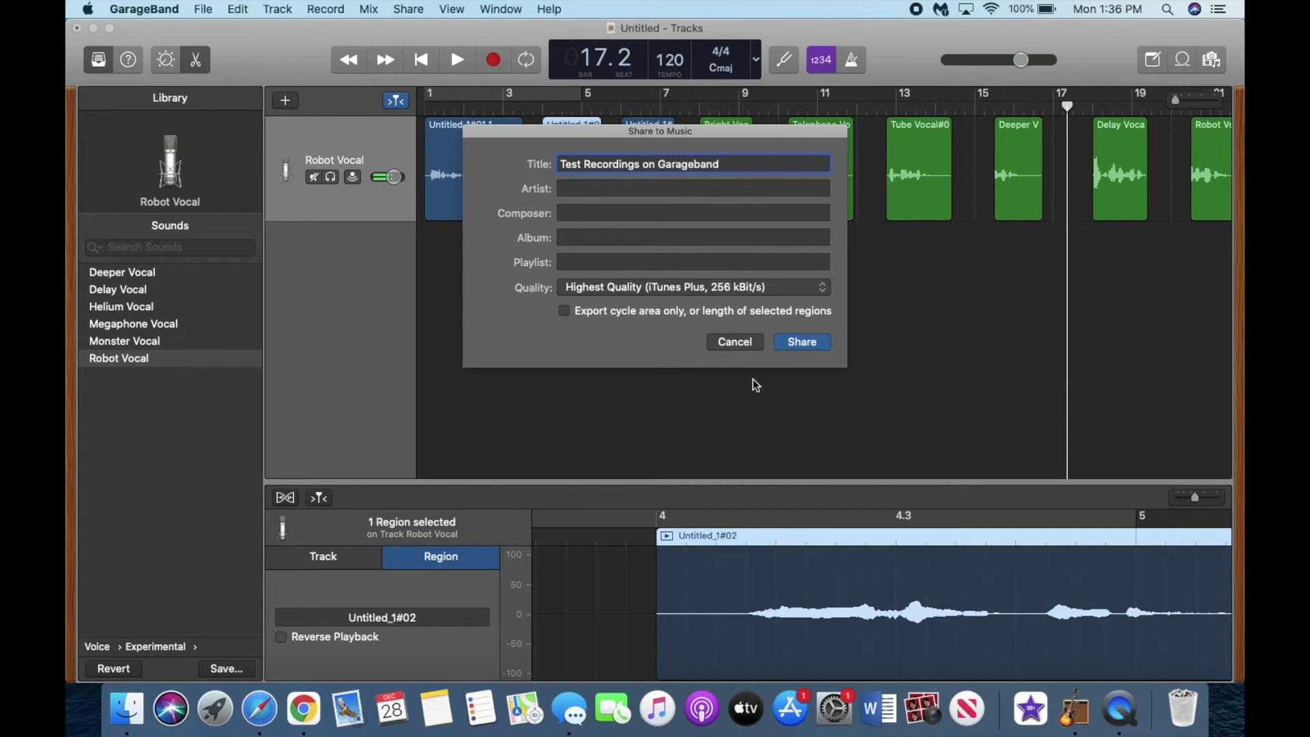
pyautogui.click(805, 343)
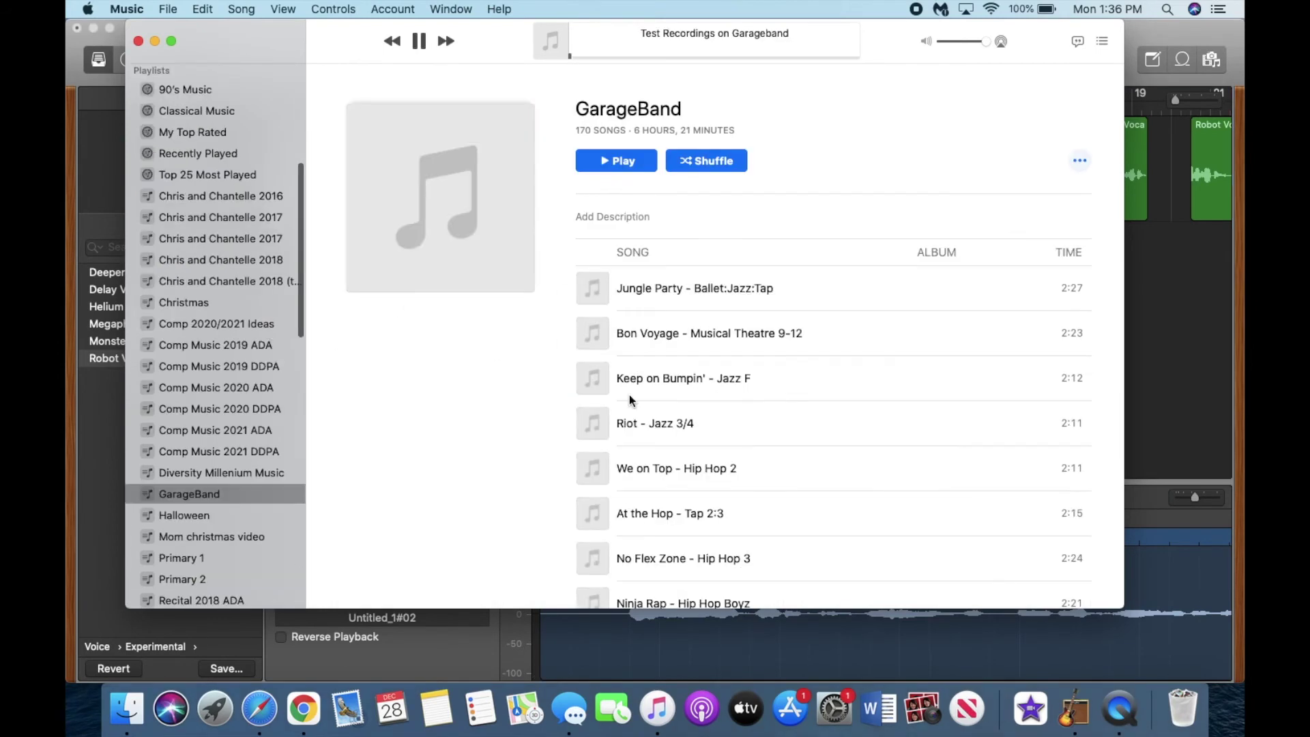
# - Find the new song in Music's GarageBand playlist, then return to the GarageBand project's File menu
pyautogui.scroll(-20, 635, 432)
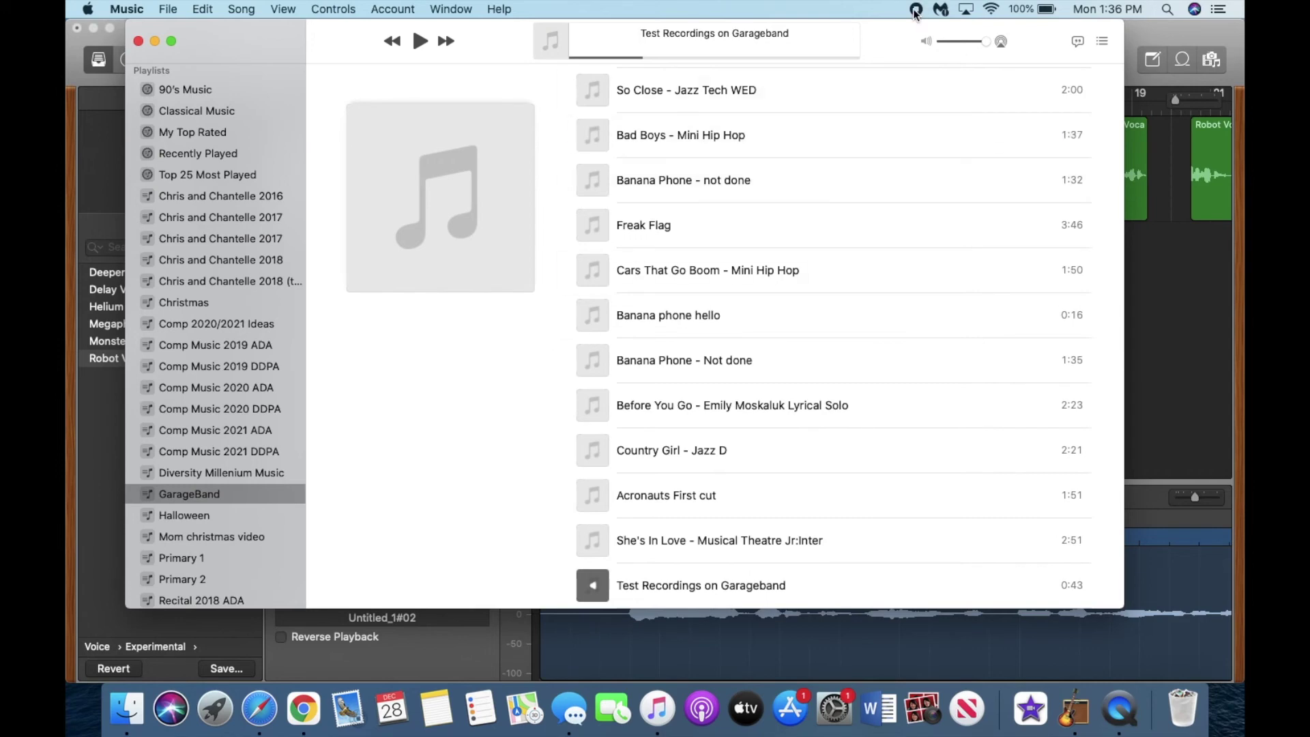
pyautogui.press('super+Tab')
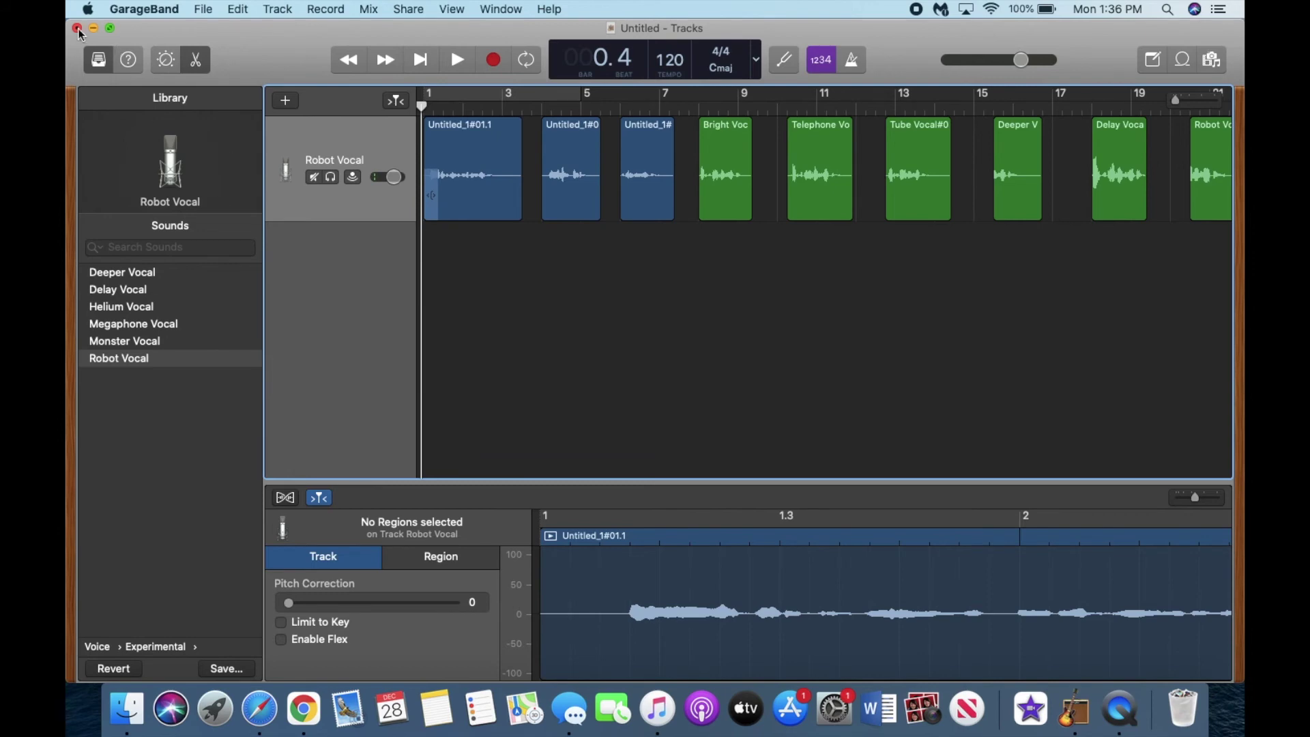
pyautogui.click(204, 8)
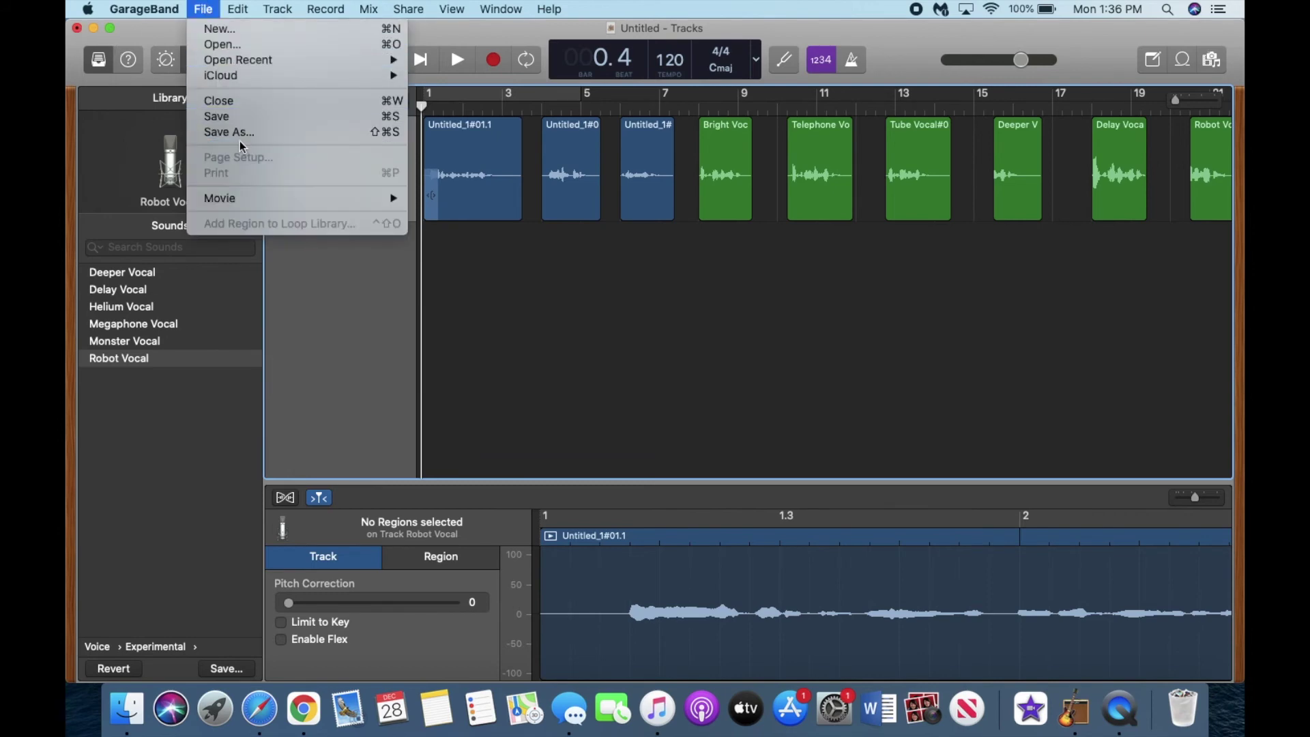